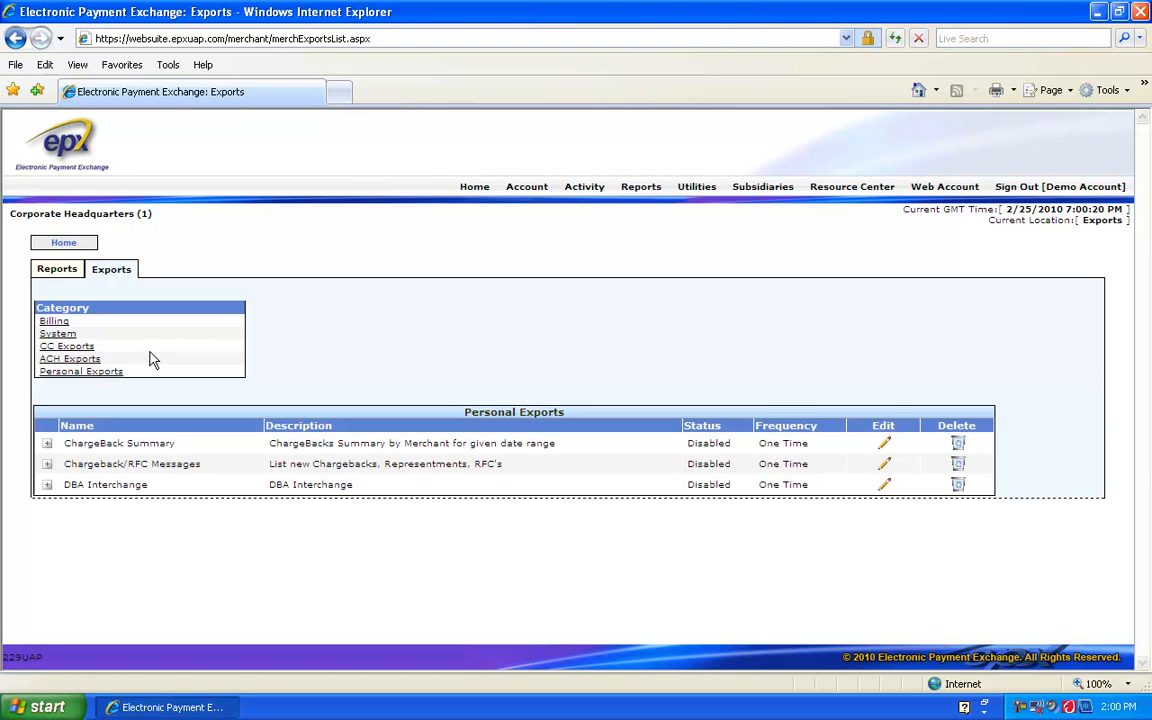
Look through the exports offered in the Billing, System, CC Exports and ACH Exports categories
left_click(45, 323)
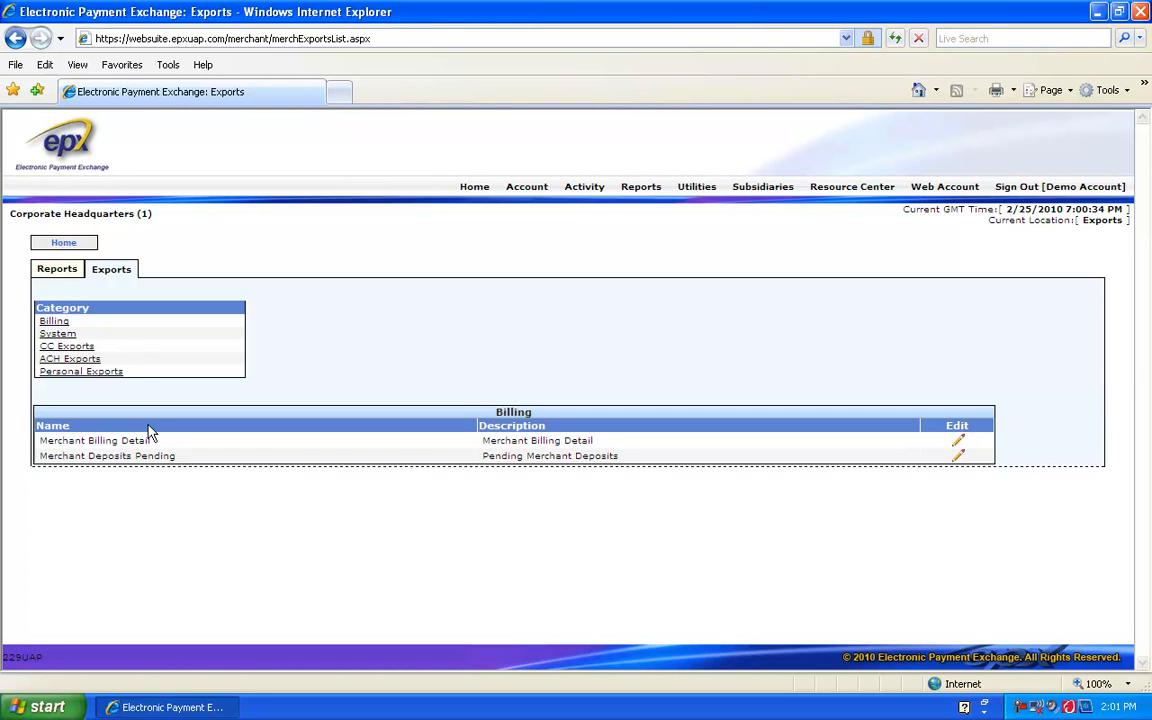
left_click(55, 337)
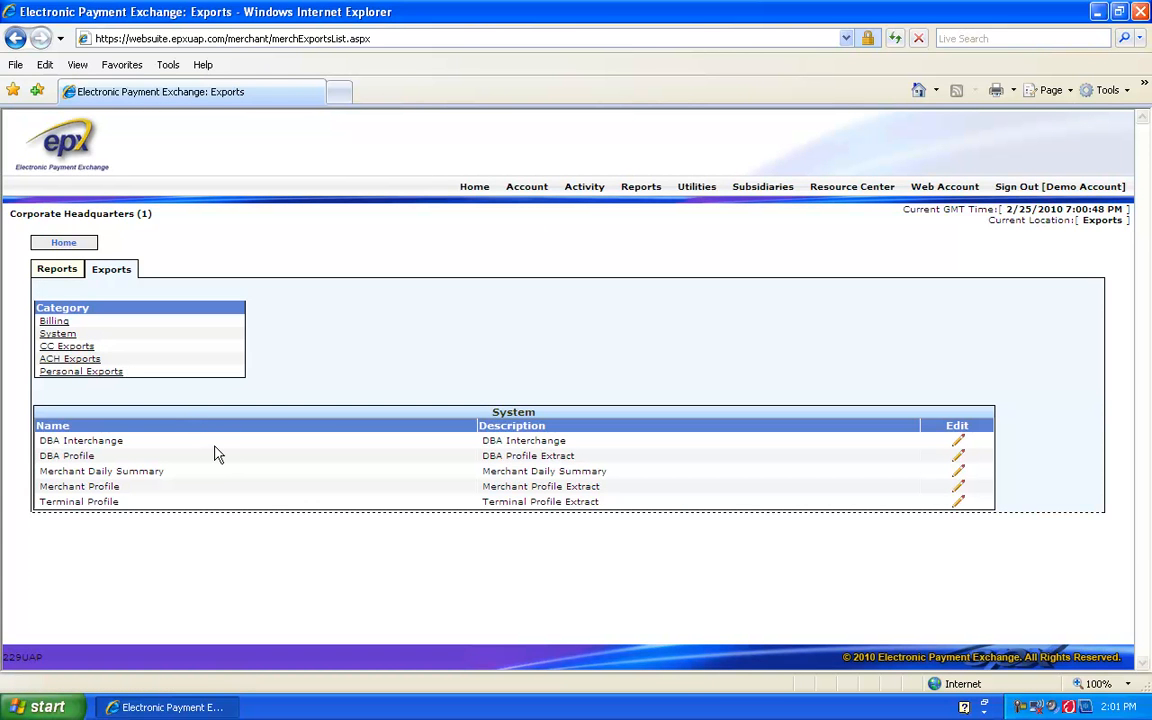
left_click(79, 347)
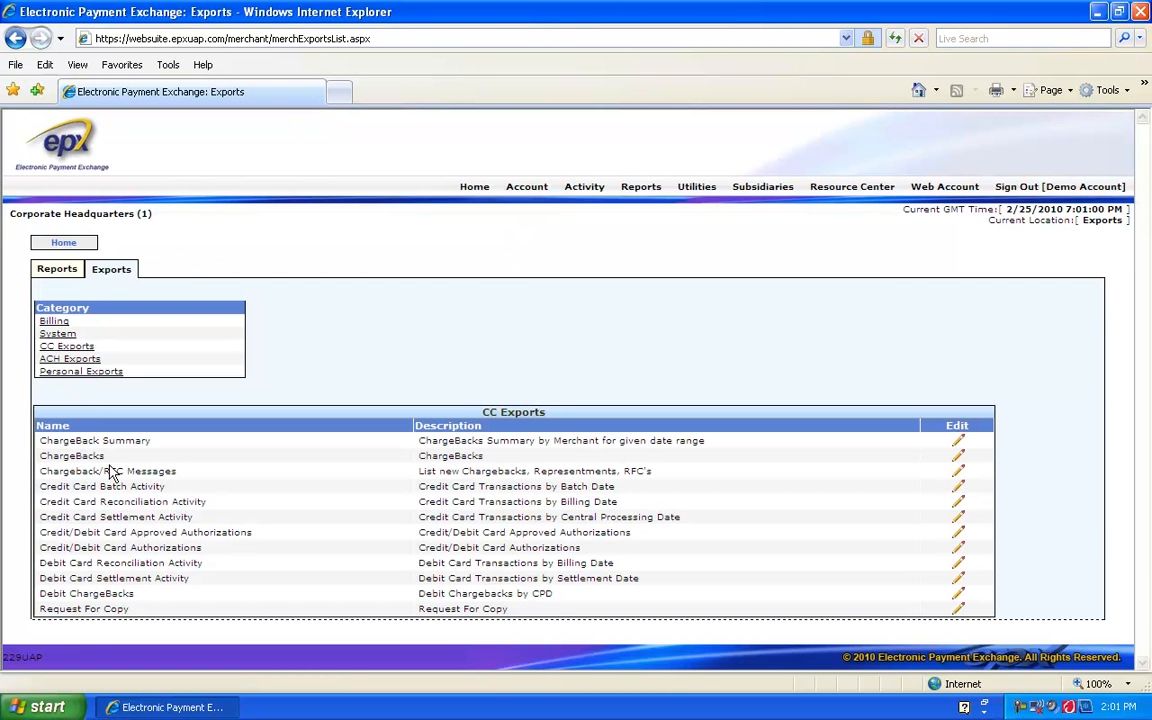
left_click(68, 360)
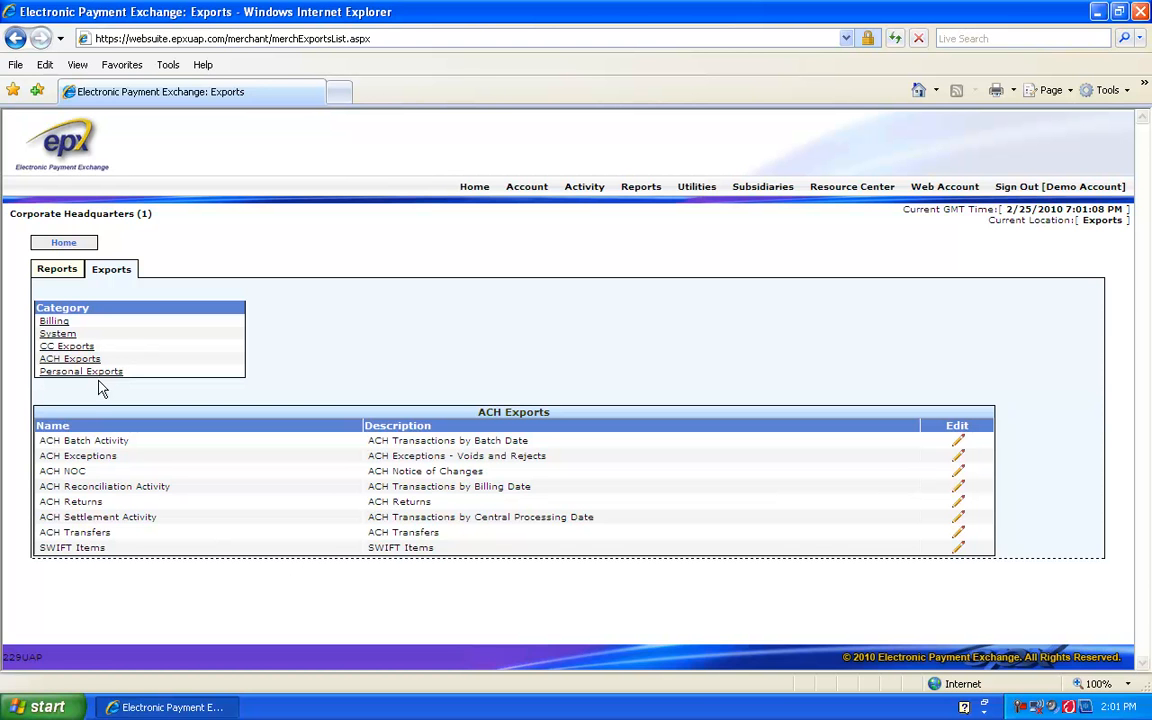
Open the Credit/Debit Card Authorizations export under CC Exports and set its format to CSV File with a header/footer row
left_click(75, 346)
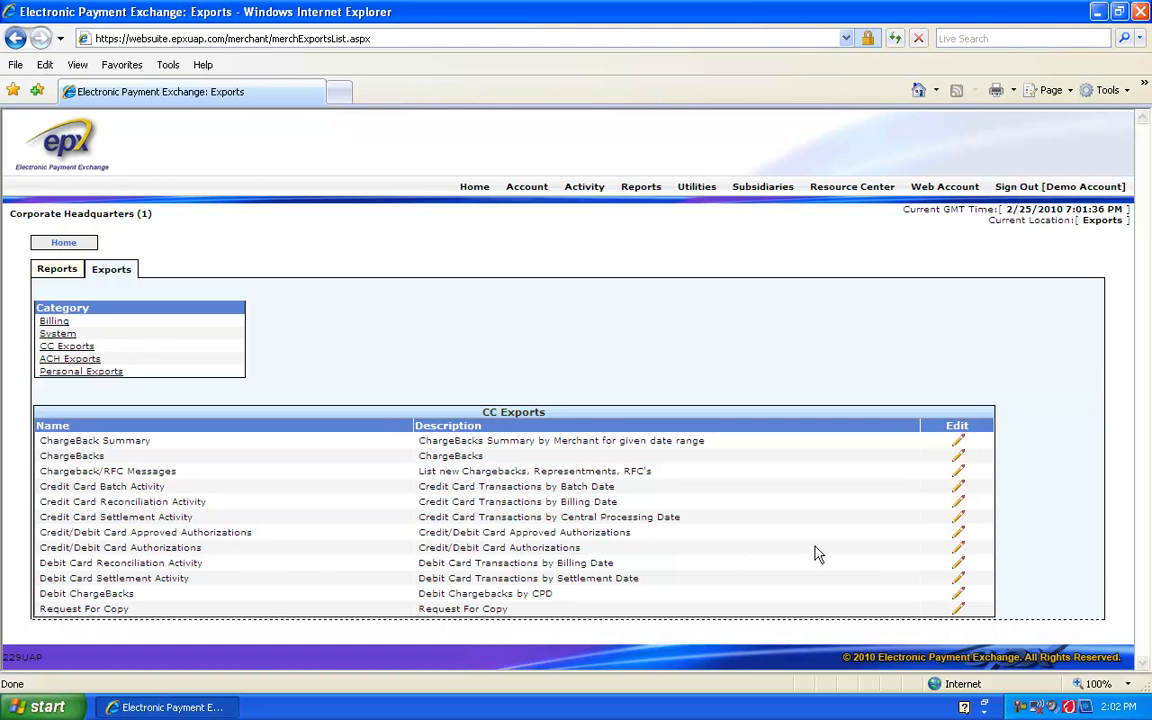
left_click(958, 548)
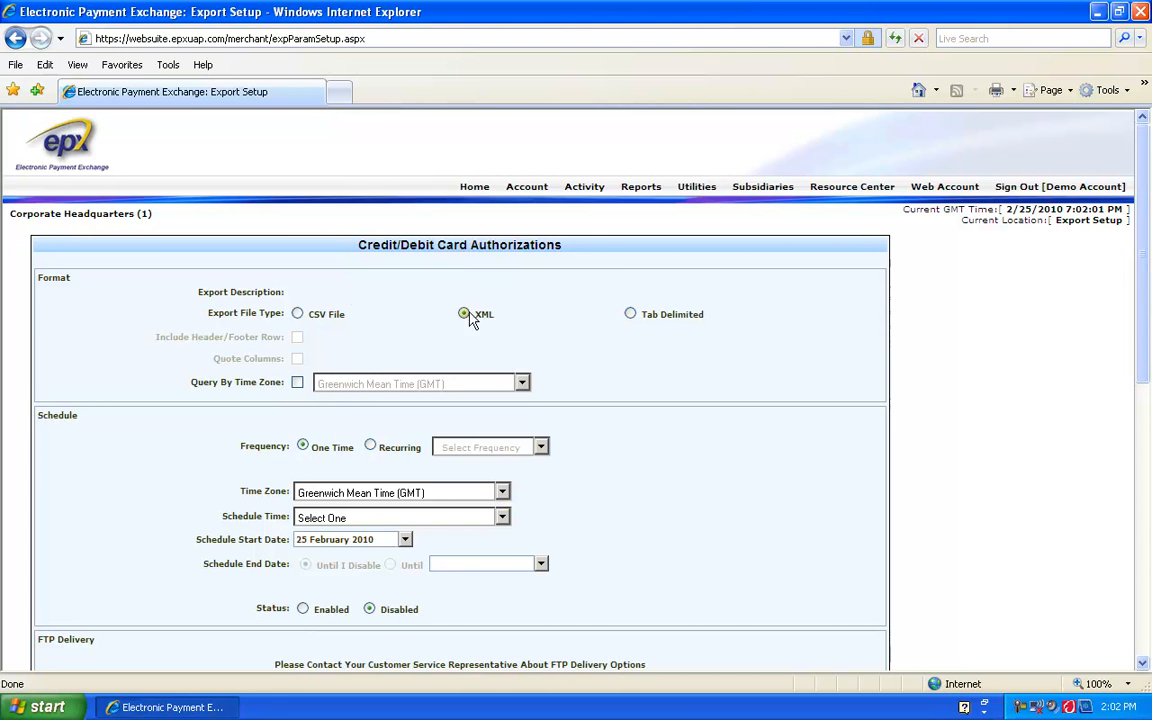
left_click(298, 314)
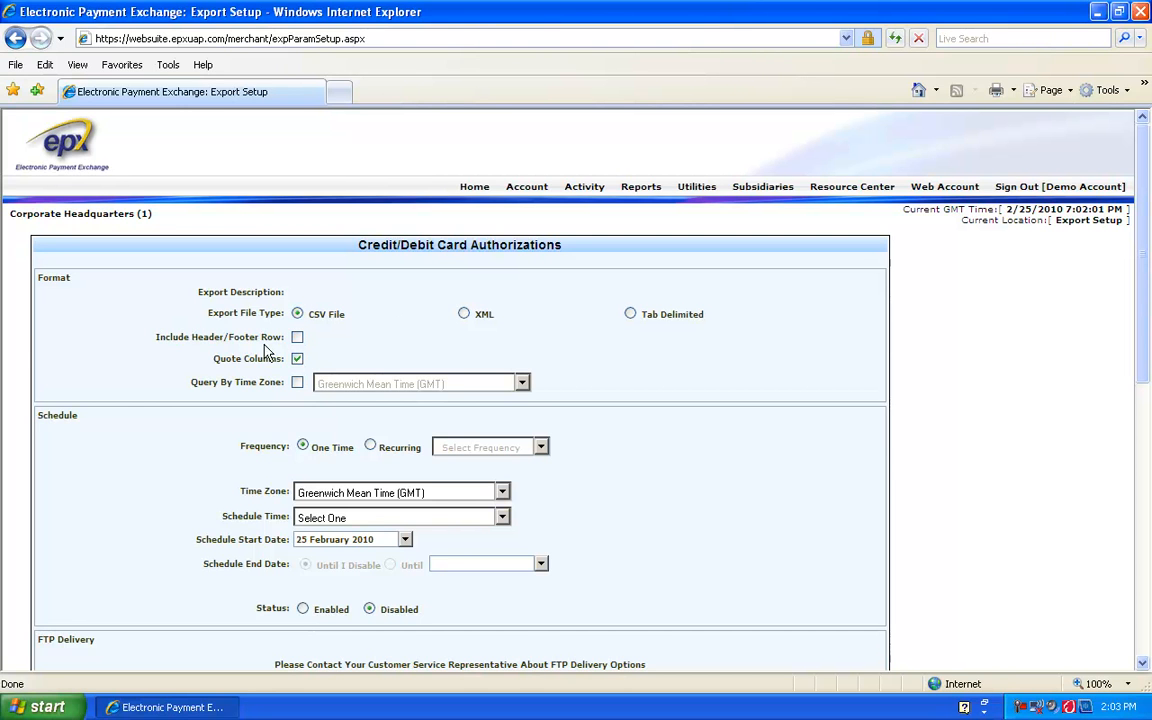
left_click(297, 338)
Enable querying the export by time zone and choose Eastern Standard Time (EST DST)
left_click(297, 383)
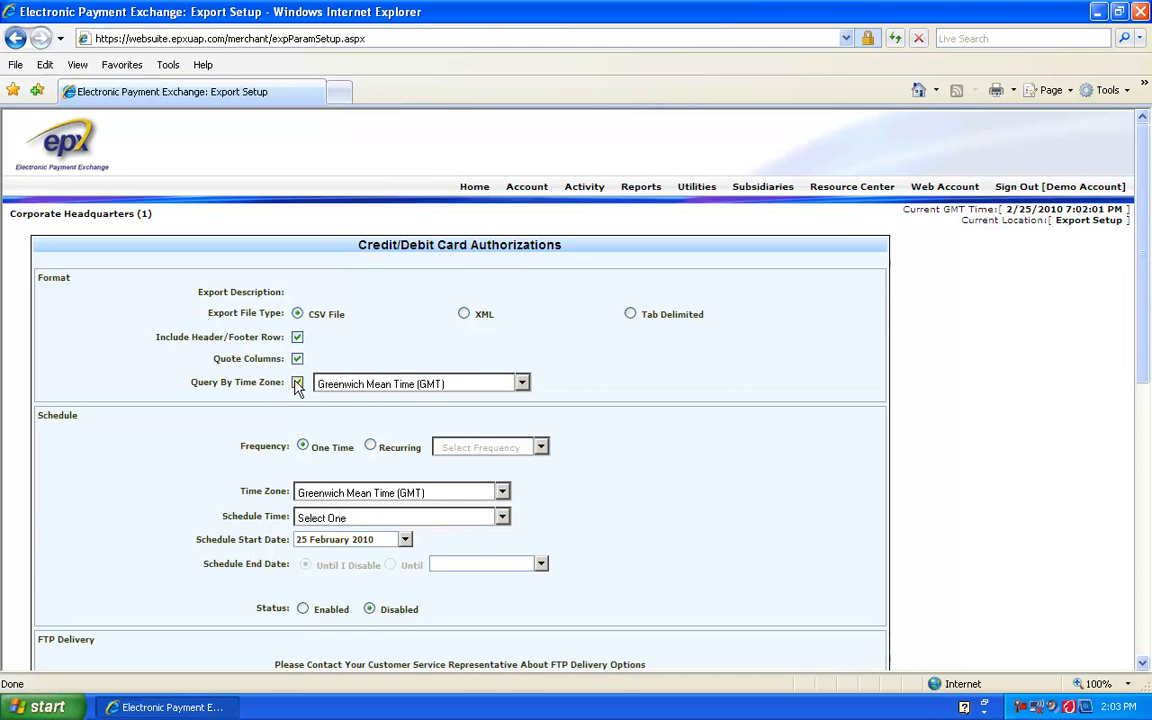
left_click(522, 384)
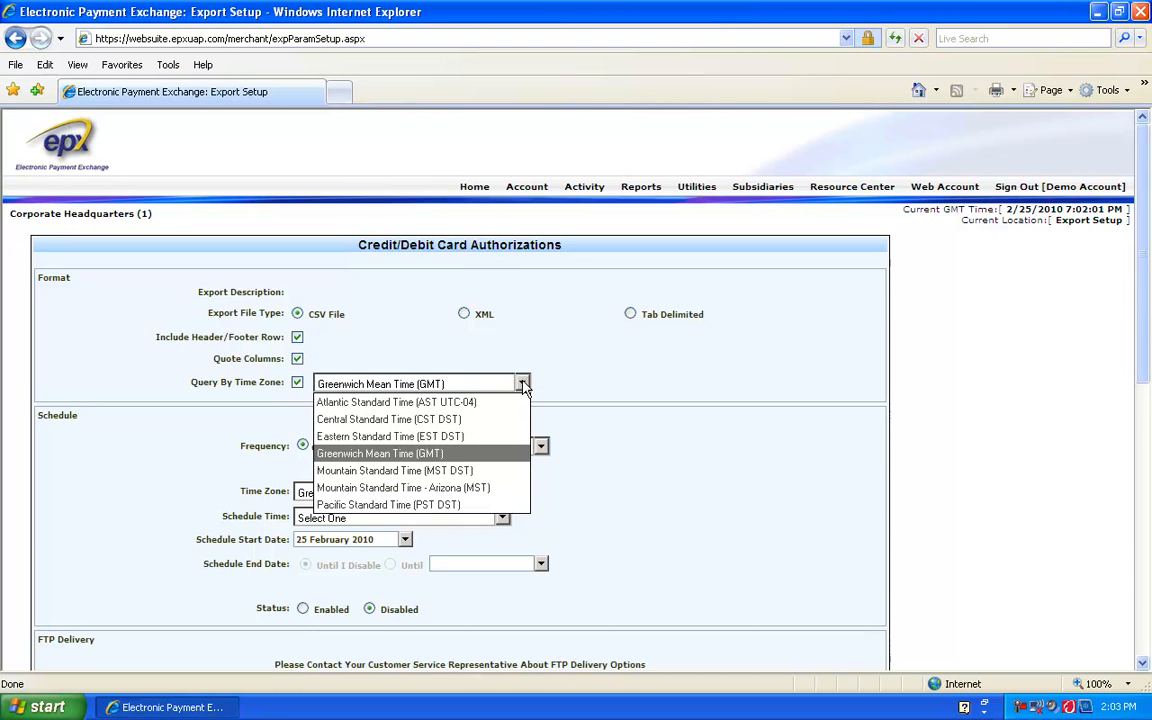
left_click(462, 438)
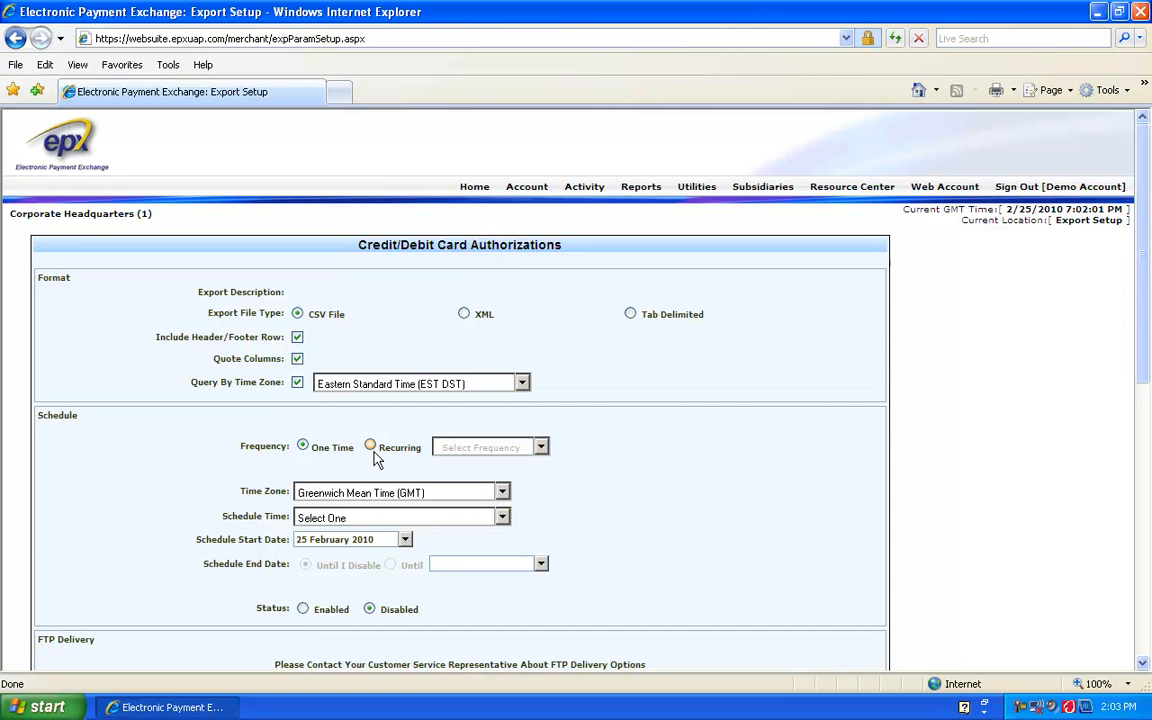
Set the export's schedule frequency to Recurring, Daily
scroll(372, 455, "down", 2)
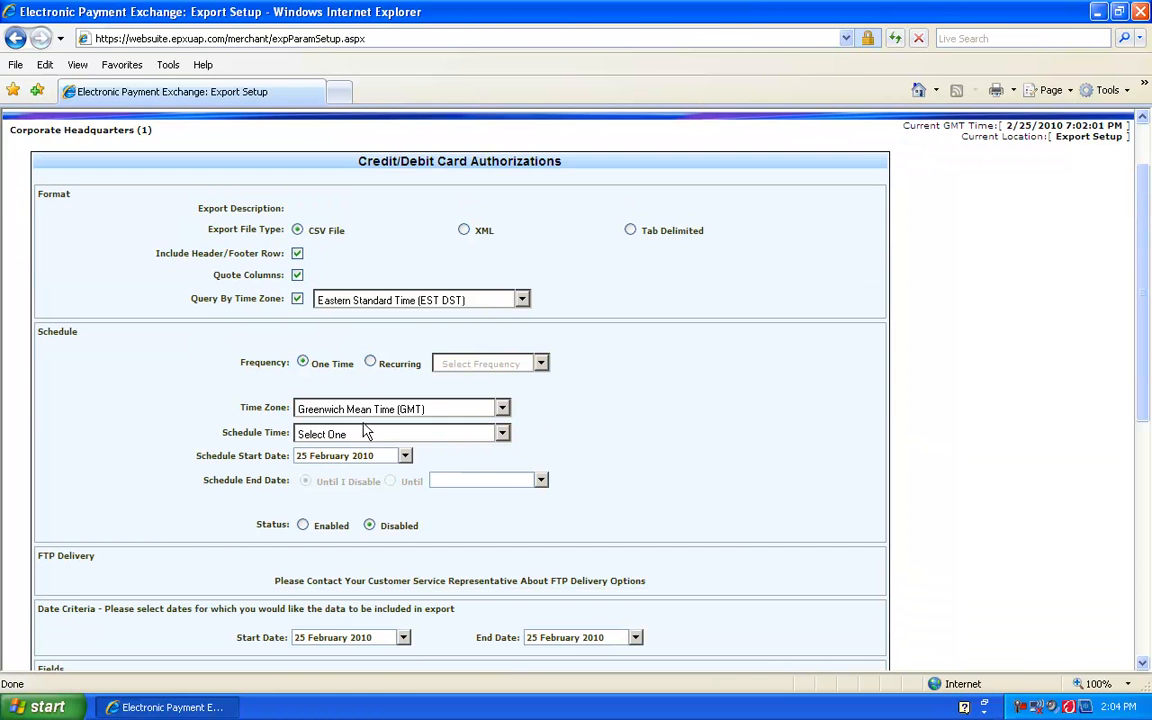
left_click(370, 362)
scroll(446, 373, "down", 2)
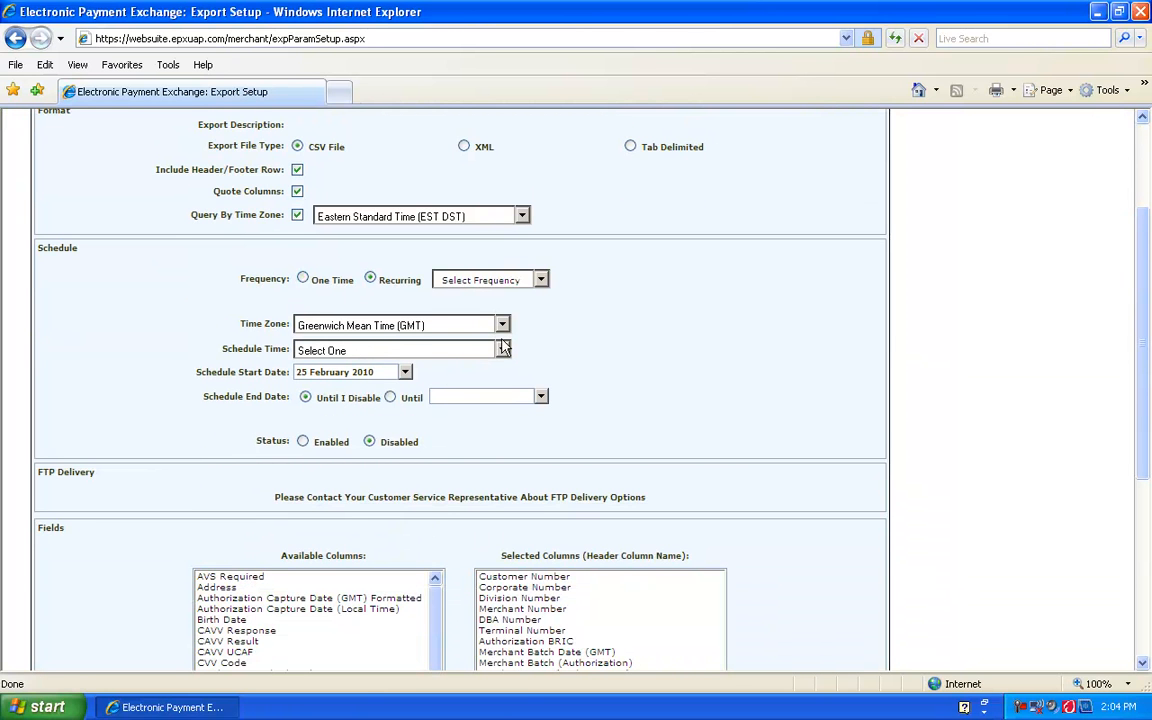
scroll(543, 305, "down", 2)
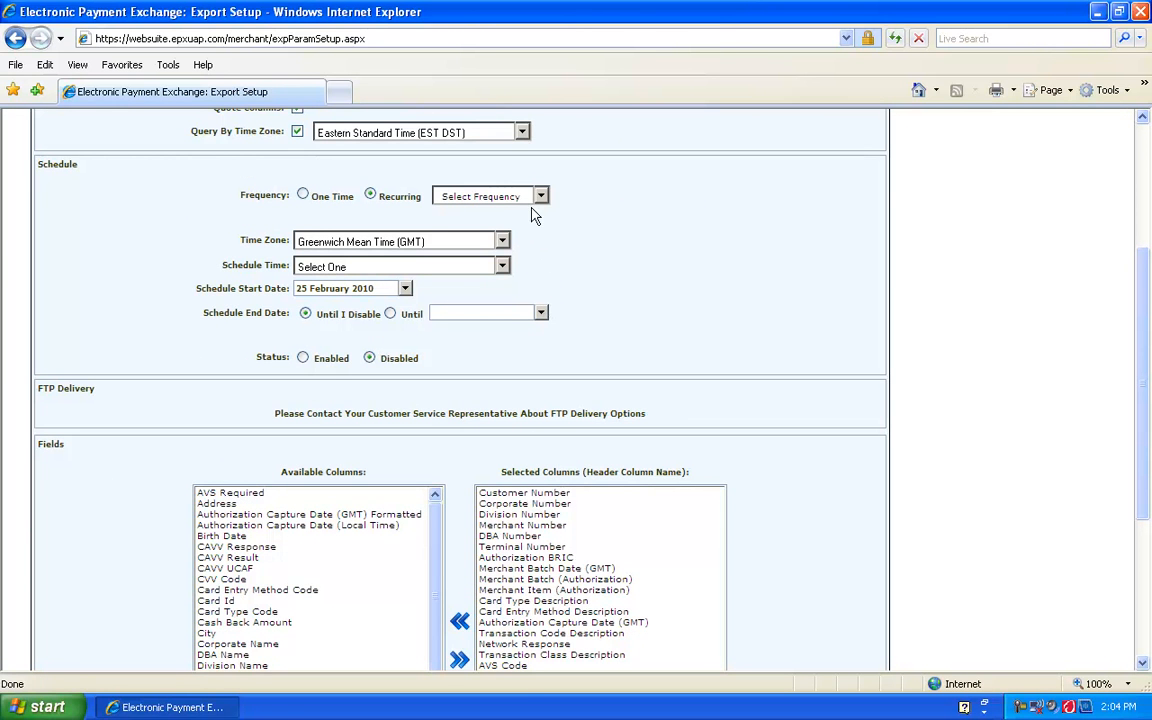
left_click(540, 196)
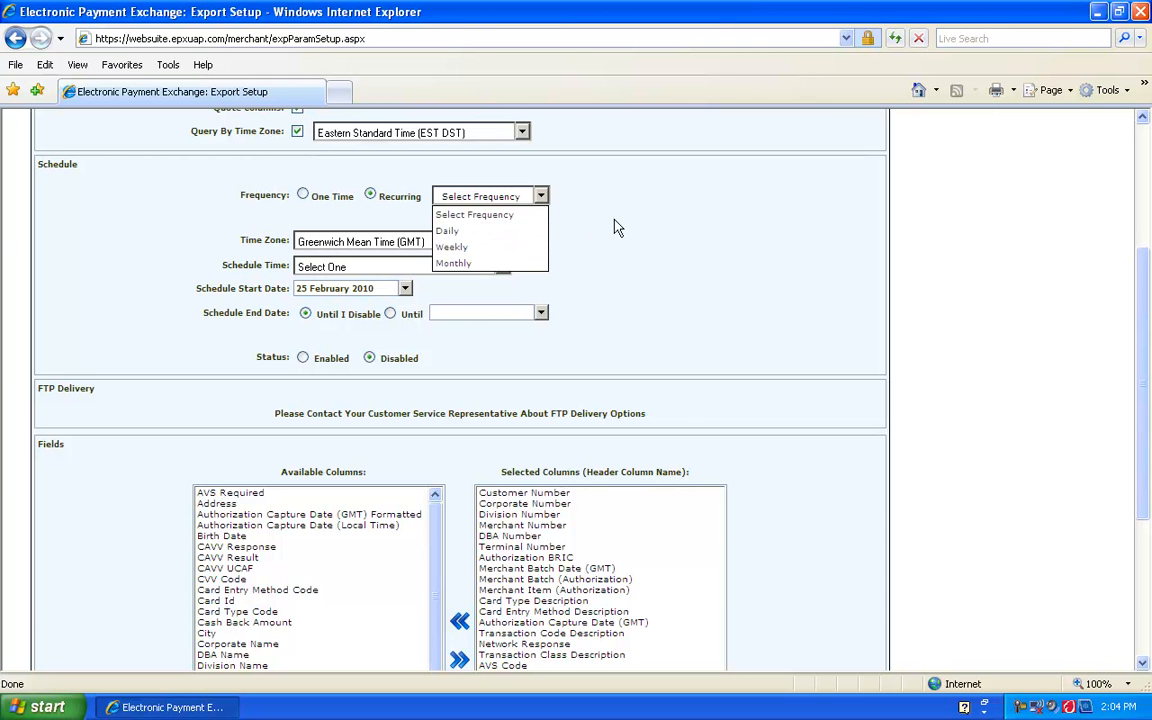
left_click(516, 234)
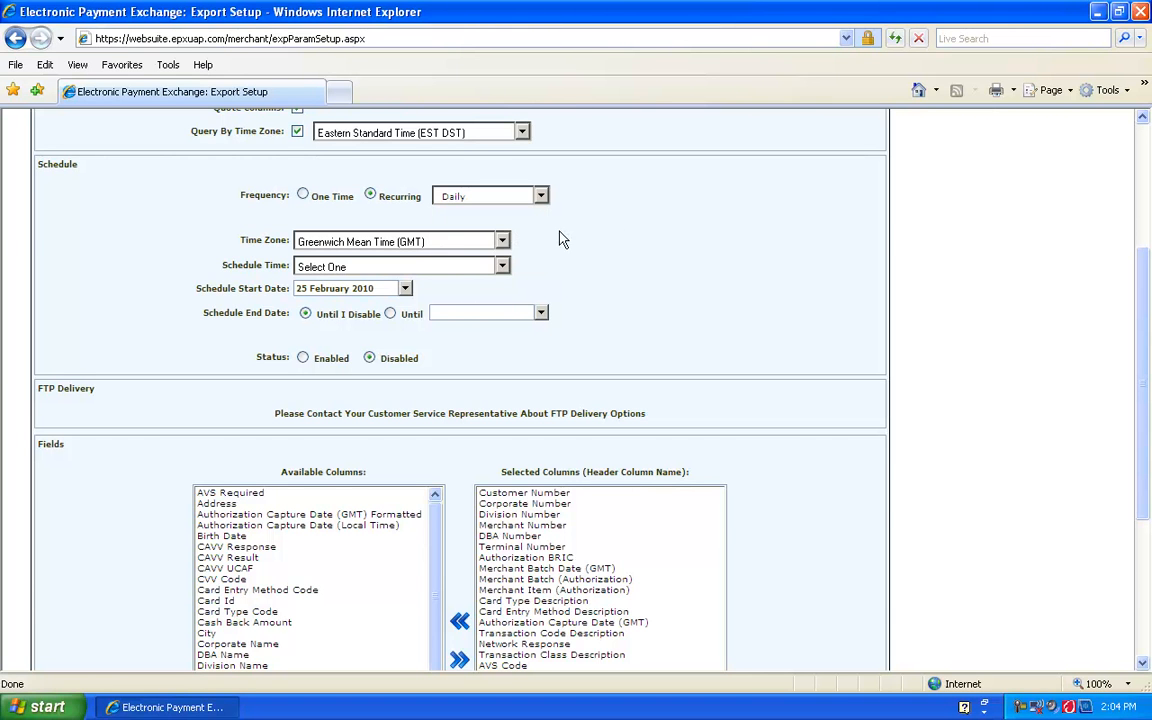
Set the schedule's time zone to Eastern Standard Time (EST DST) and its schedule time to 08:00 AM
scroll(566, 272, "up", 2)
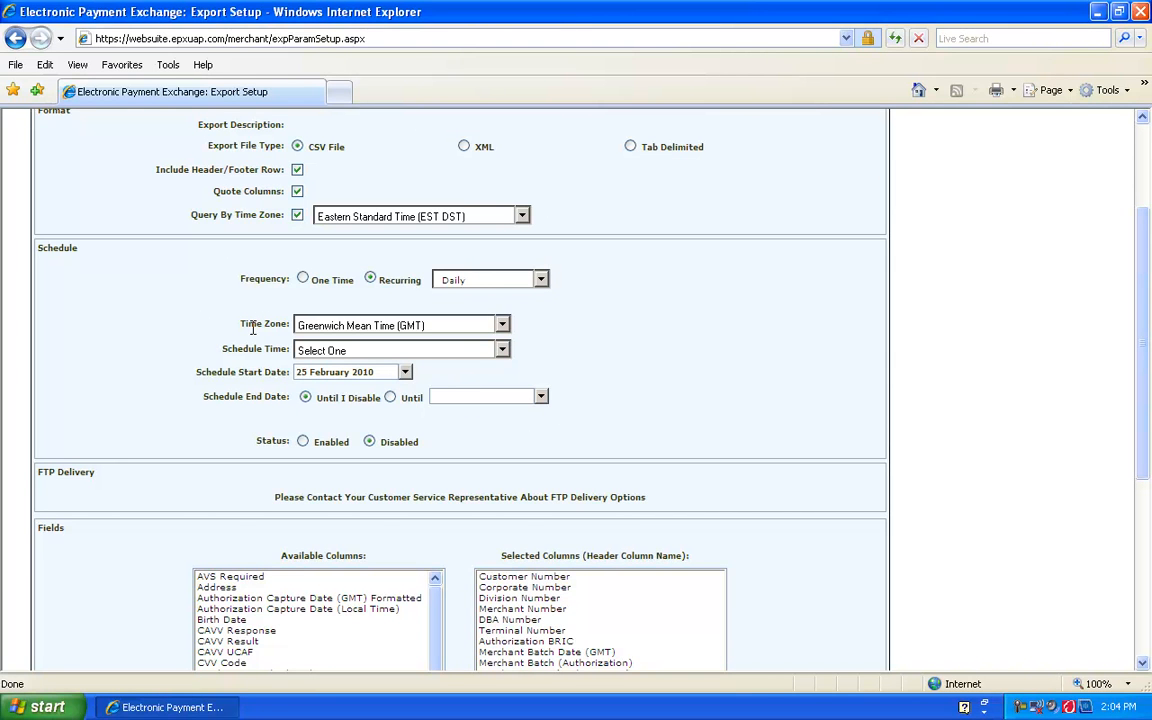
left_click(502, 327)
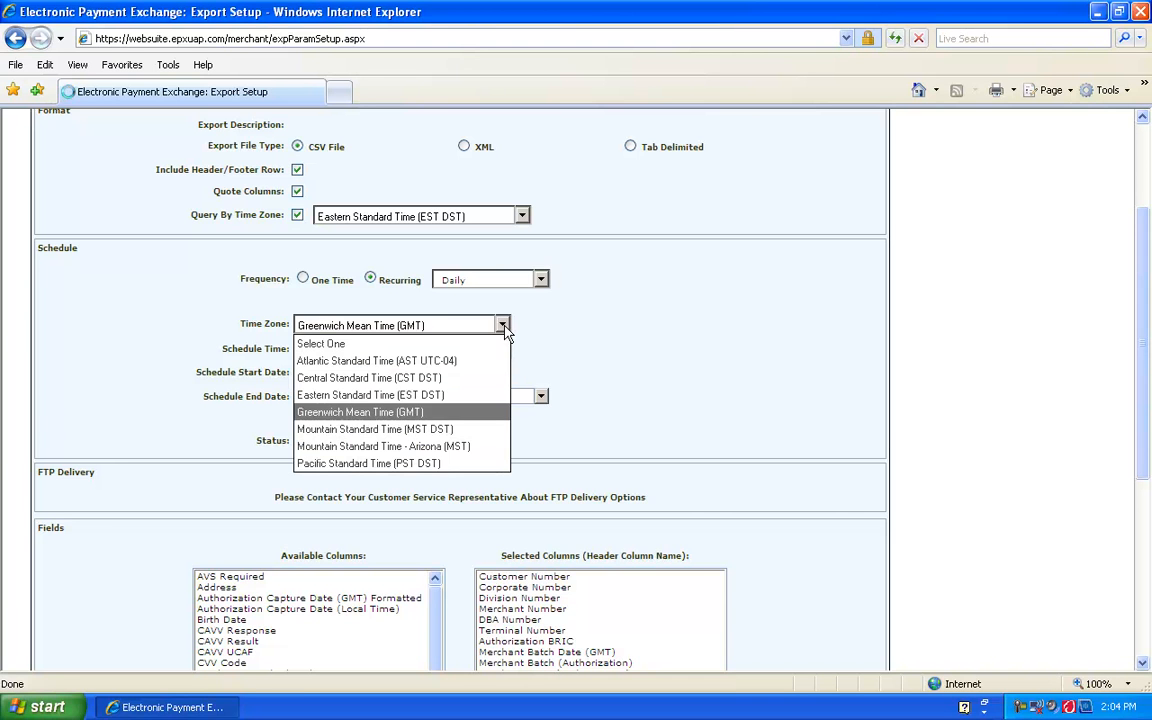
left_click(418, 395)
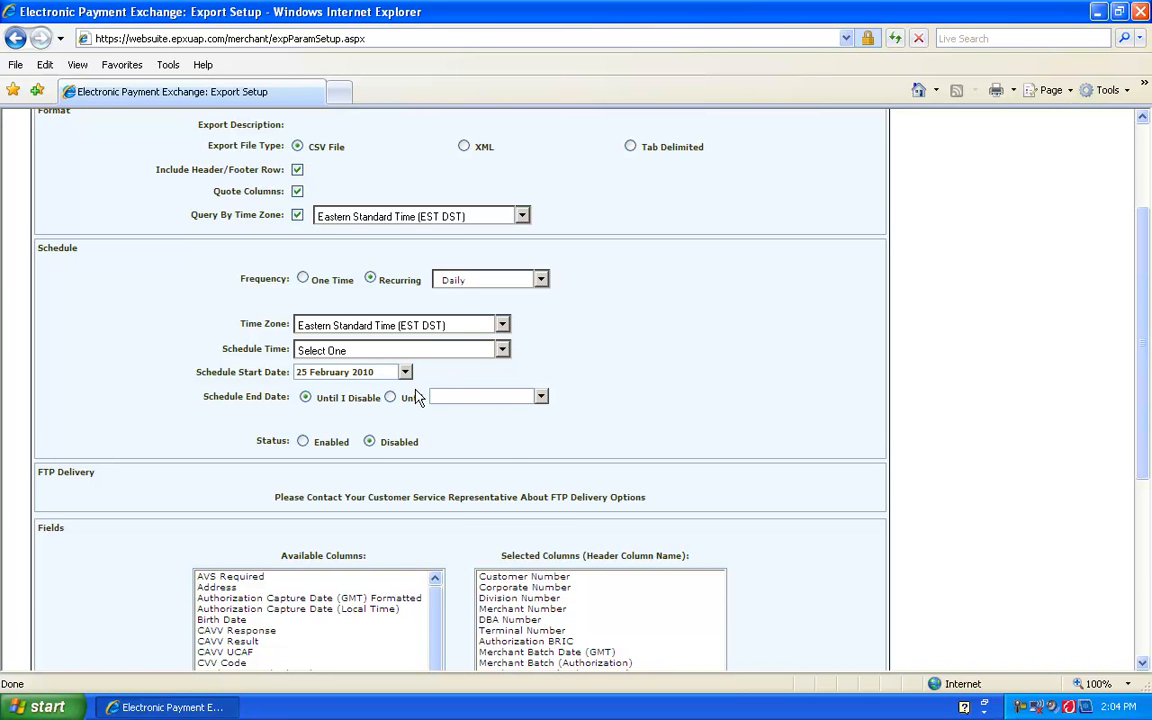
left_click(502, 352)
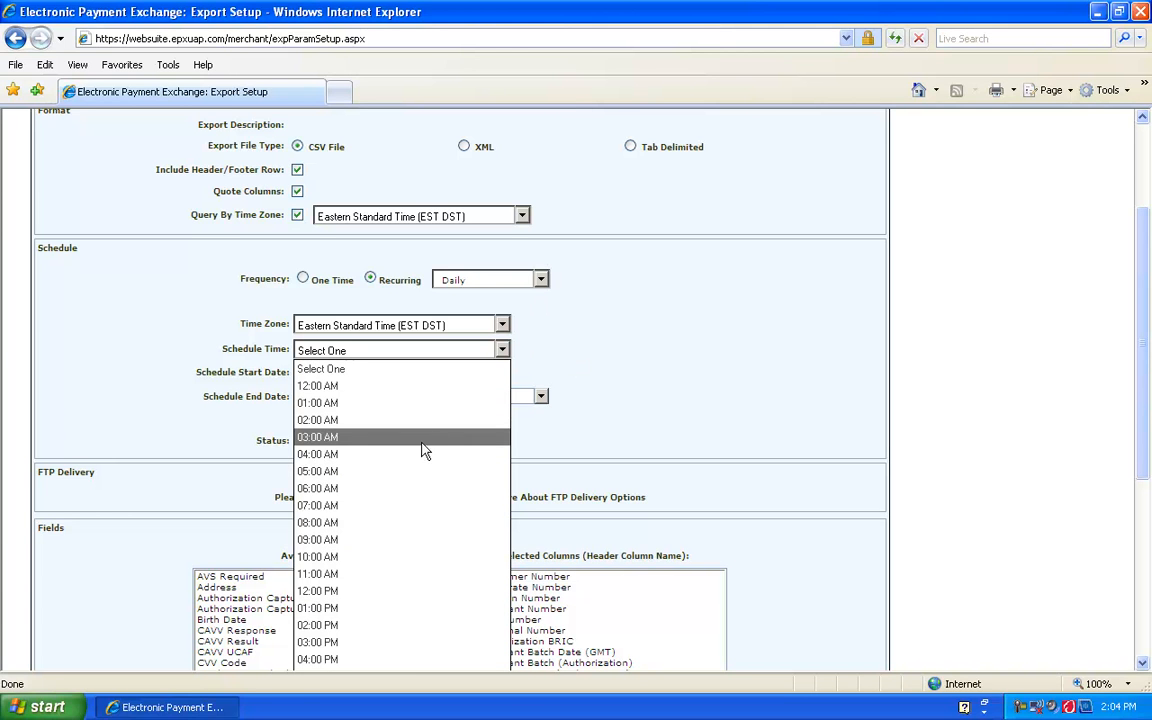
left_click(415, 533)
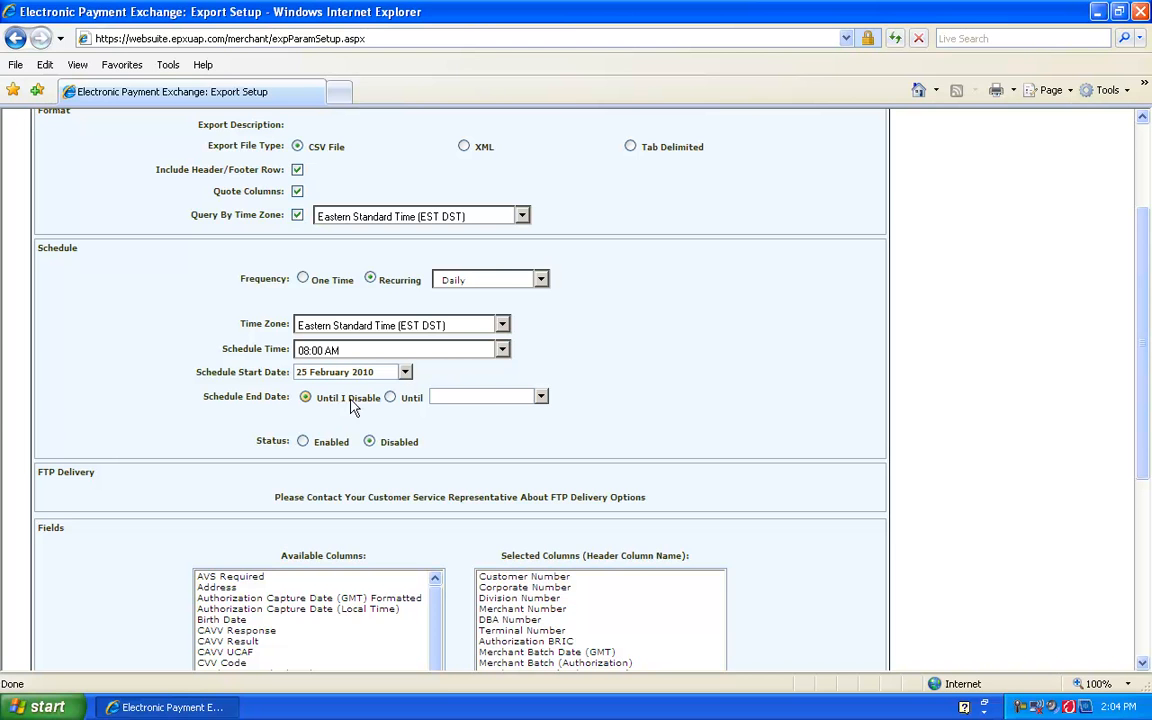
left_click(391, 397)
left_click(541, 397)
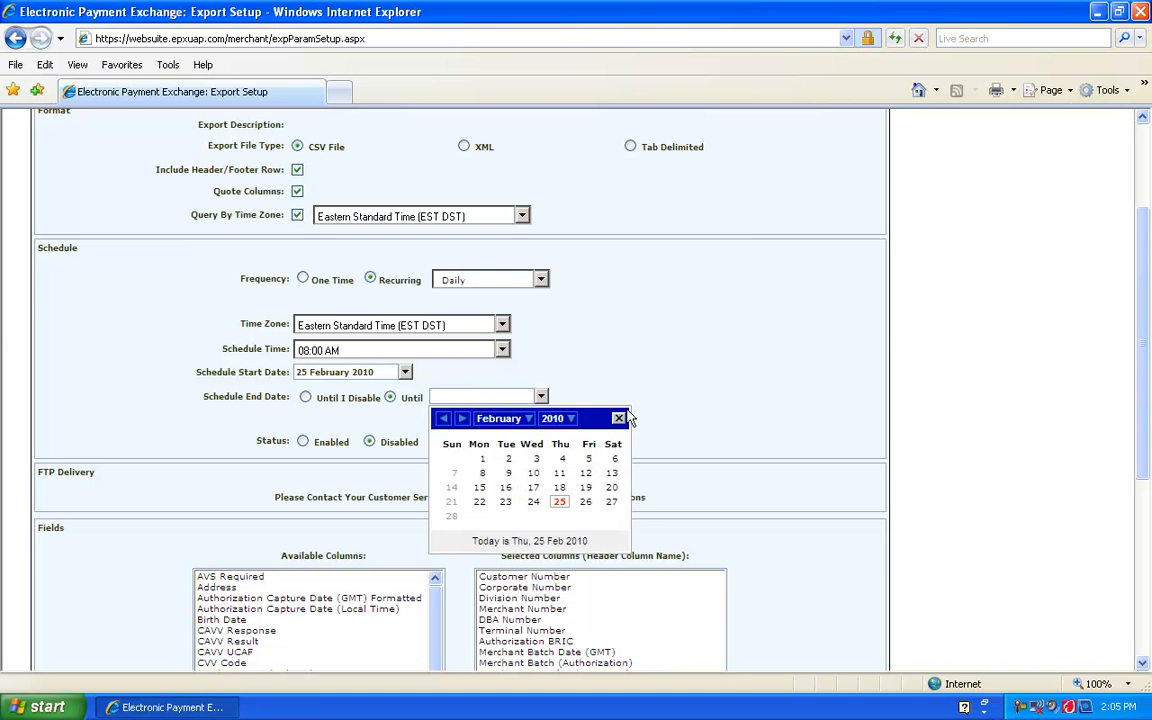
left_click(604, 365)
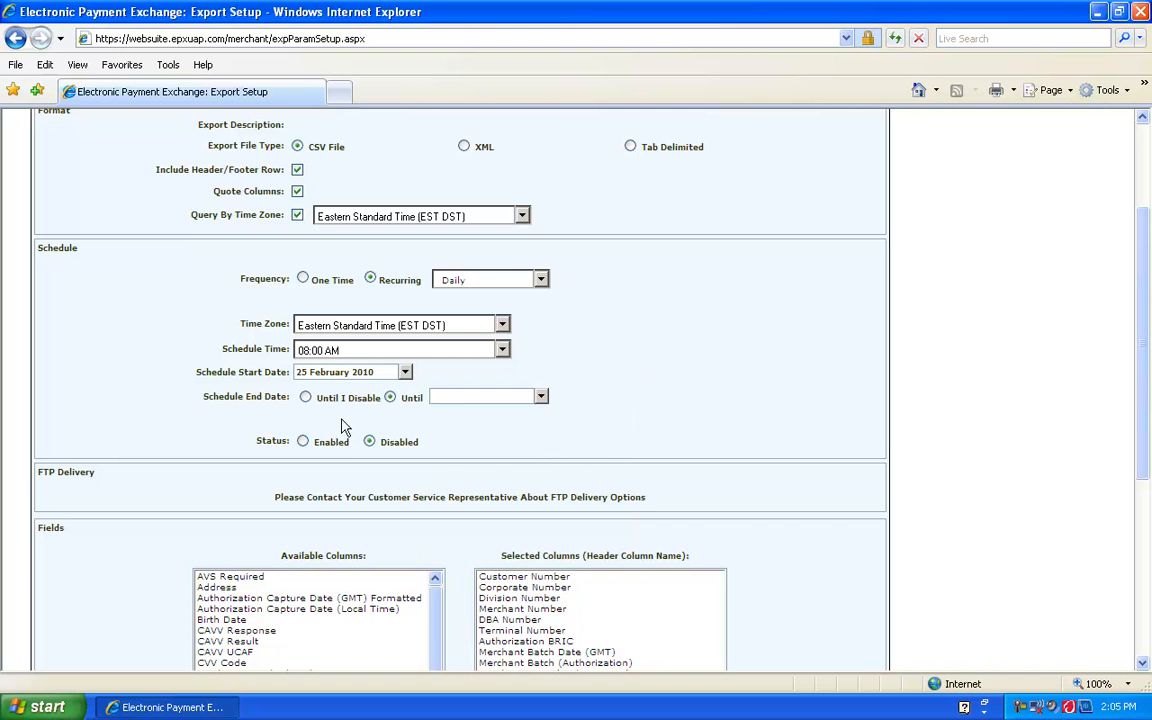
Set the schedule end date to Until I Disable and the export's status to Enabled
left_click(307, 400)
scroll(376, 322, "down", 3)
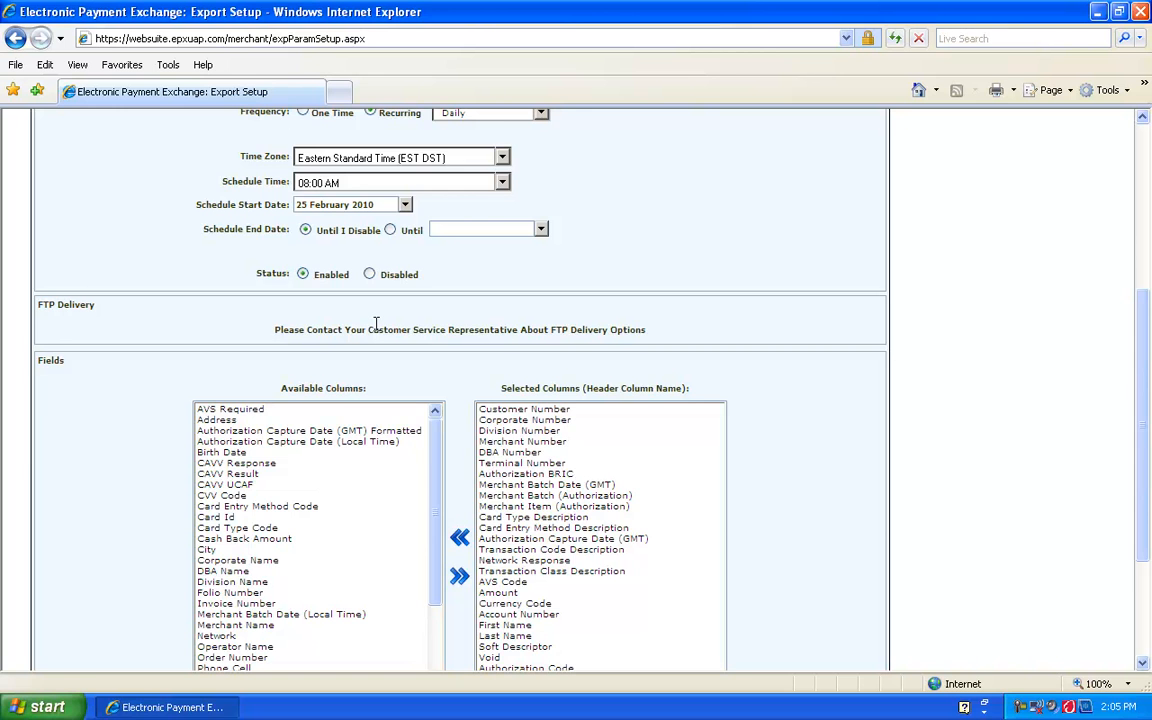
Add Authorization Capture Date (Local Time) to the selected columns and remove Merchant Batch Date (GMT) from them
scroll(420, 290, "down", 3)
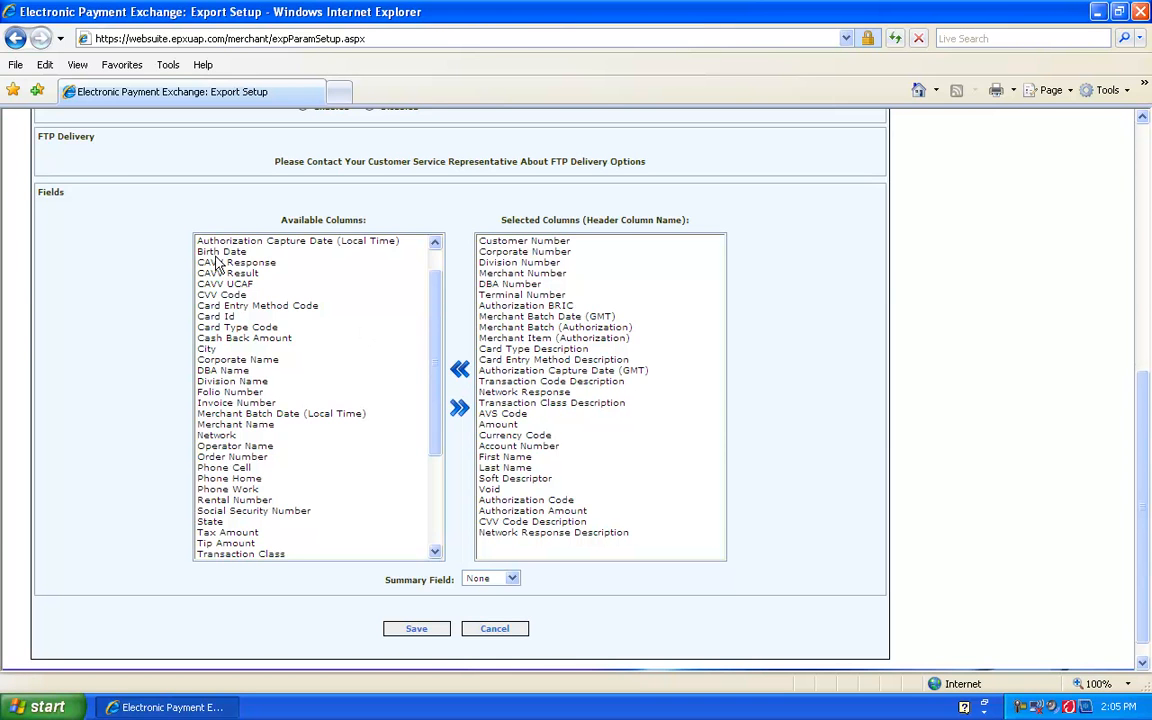
left_click(210, 242)
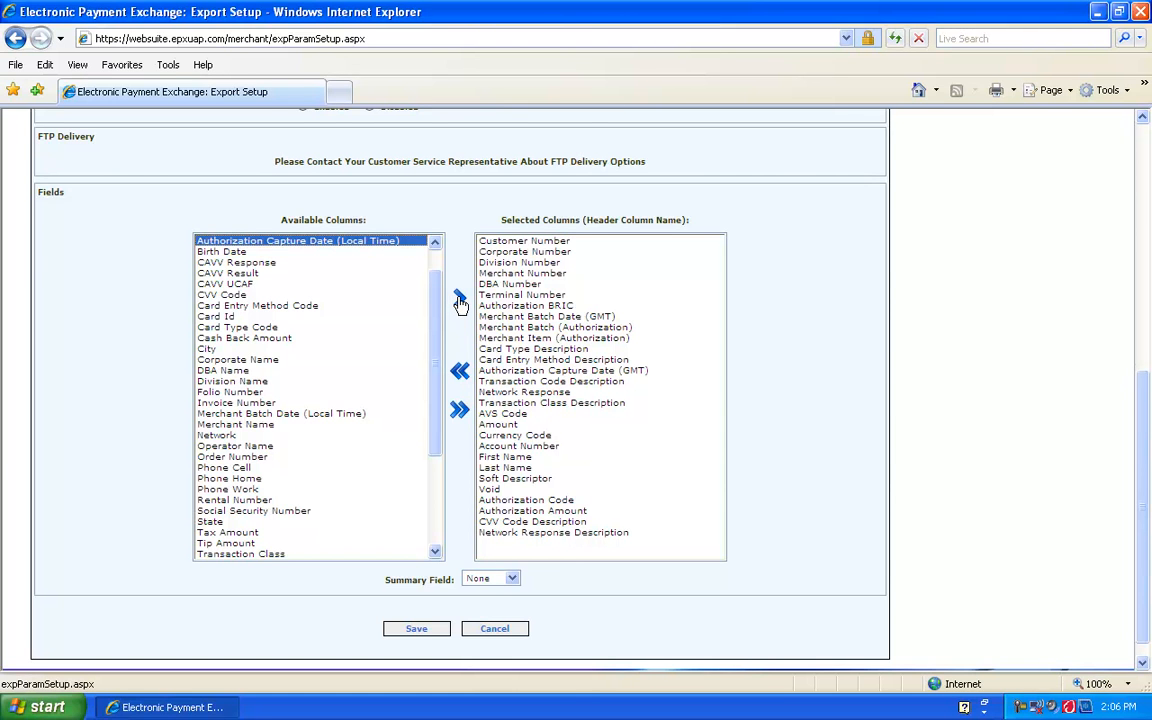
left_click(459, 300)
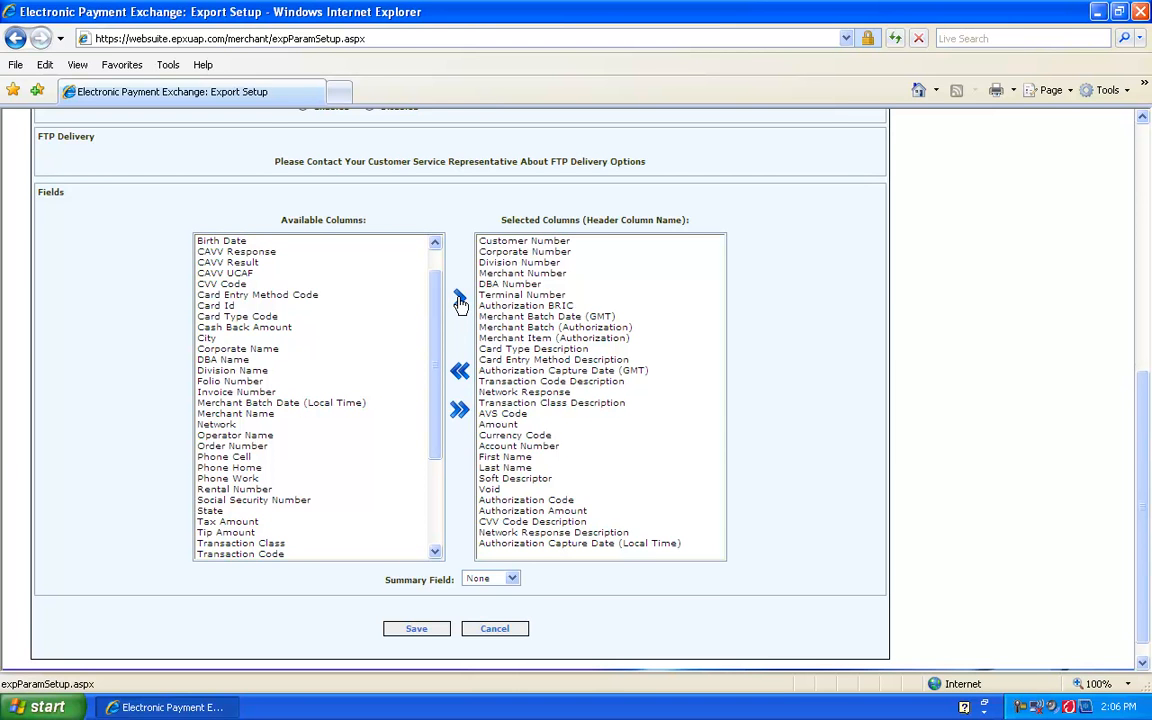
left_click(521, 317)
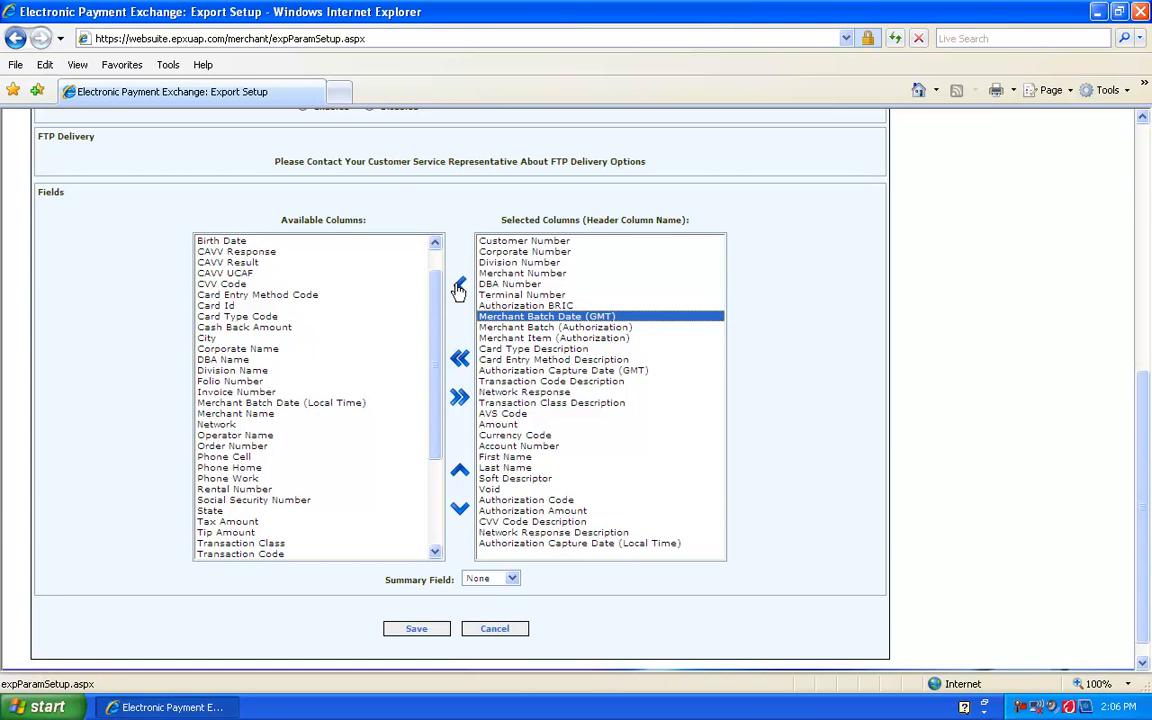
left_click(458, 289)
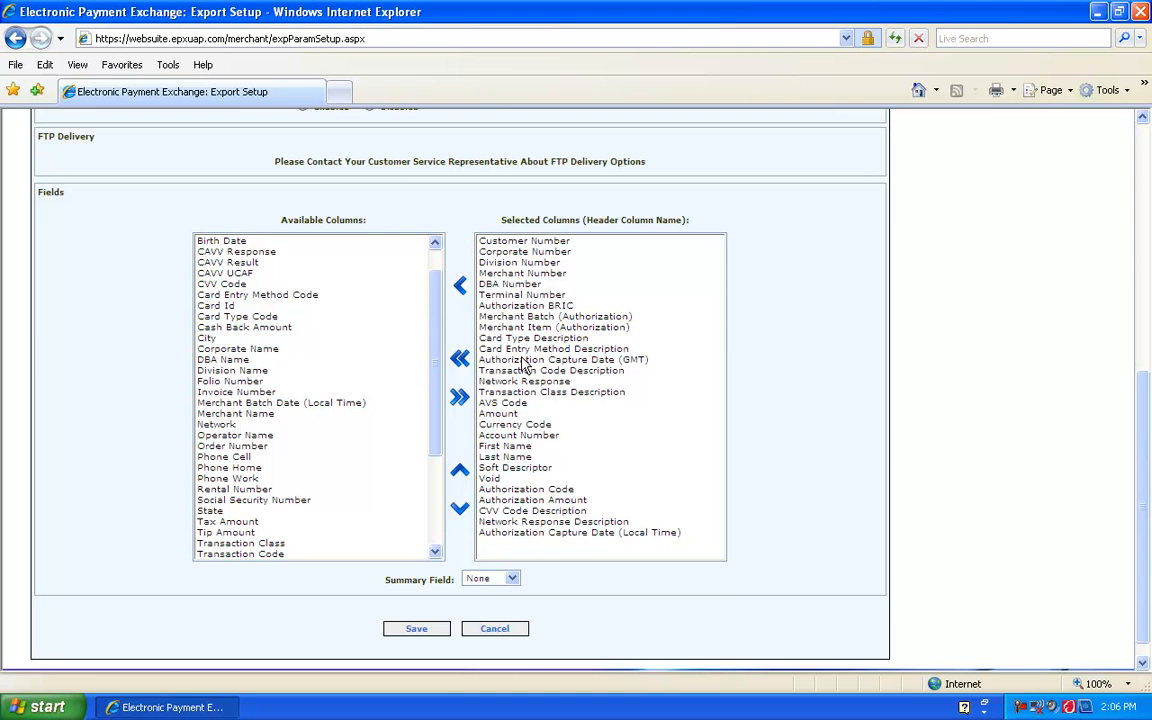
Remove all columns from the export's selection and add every available column to it
left_click(459, 360)
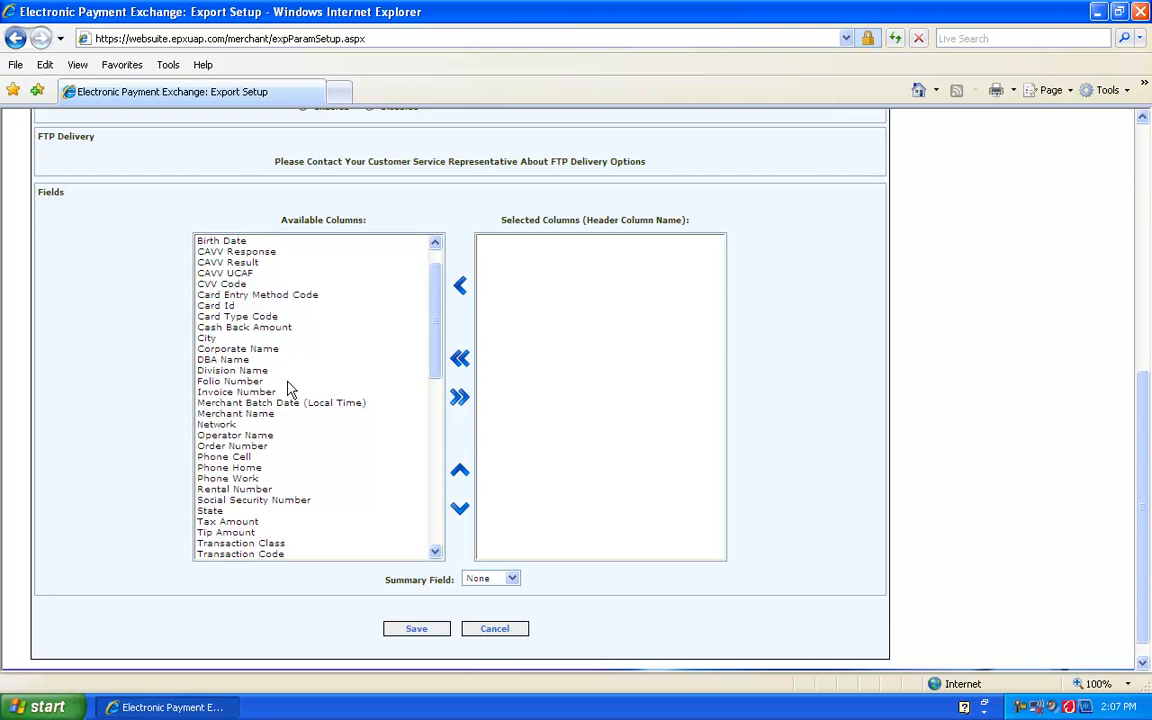
left_click(459, 397)
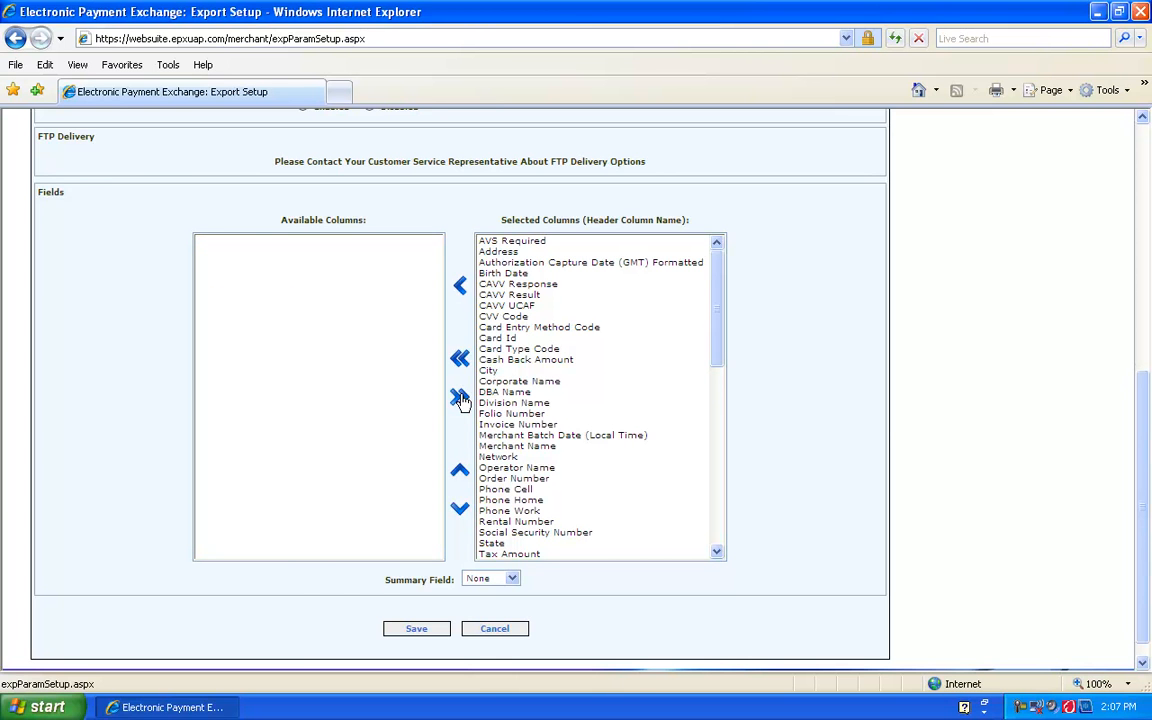
Move the Division Name column up the selected columns until it sits directly below CAVV UCAF
left_click(516, 404)
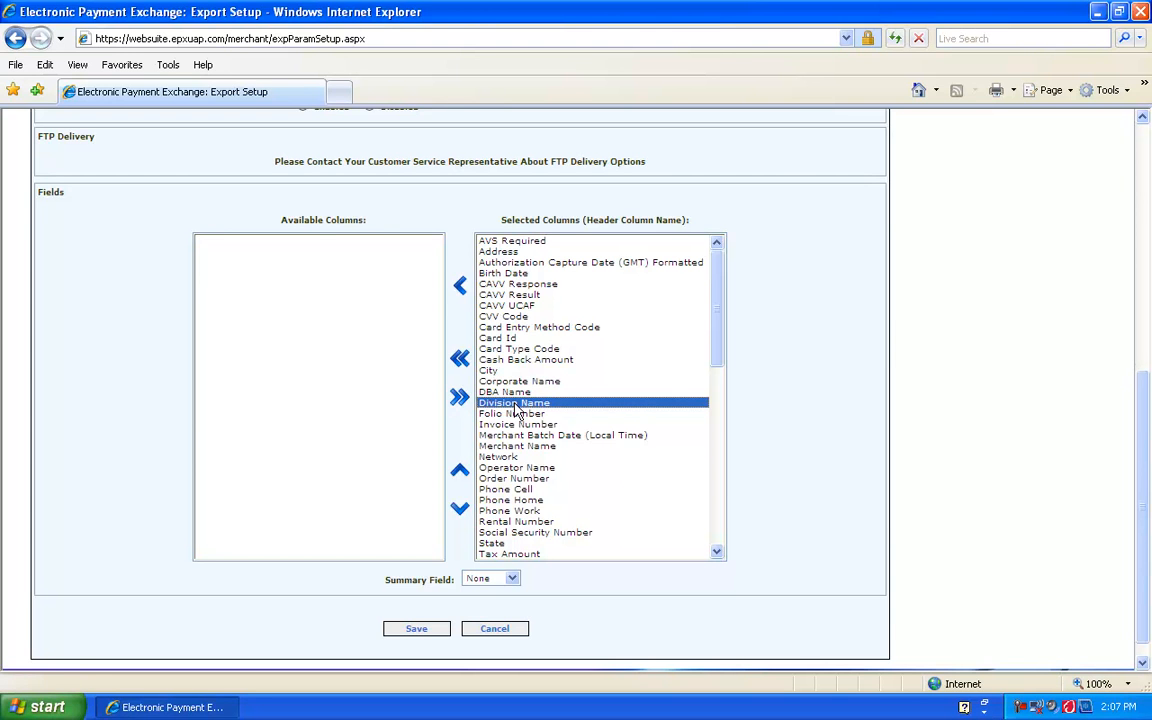
left_click(460, 471)
left_click(460, 471)
left_click(460, 471)
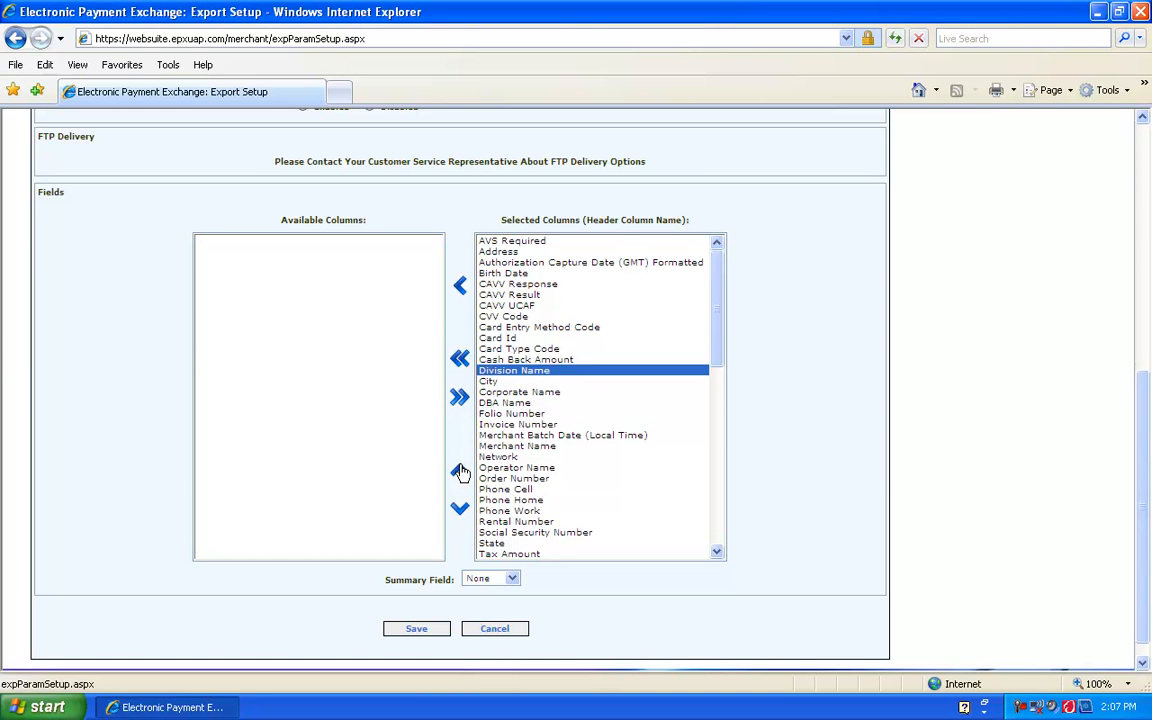
left_click(460, 471)
left_click(460, 471)
left_click(460, 471)
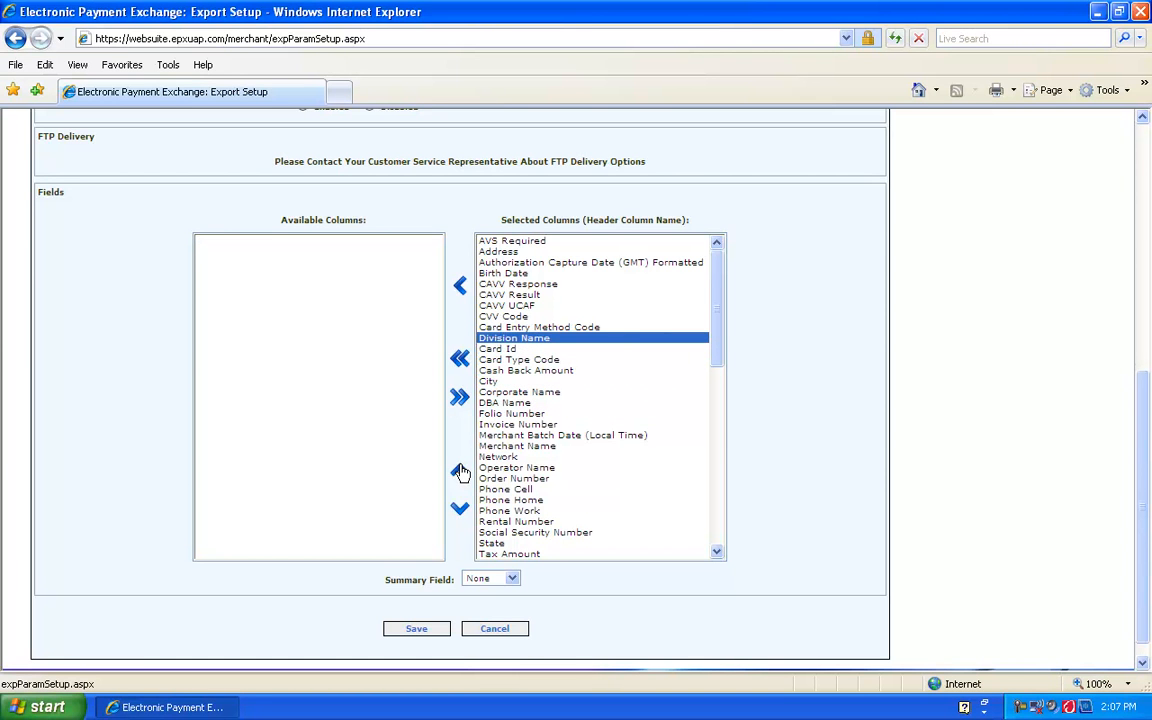
left_click(460, 471)
left_click(460, 471)
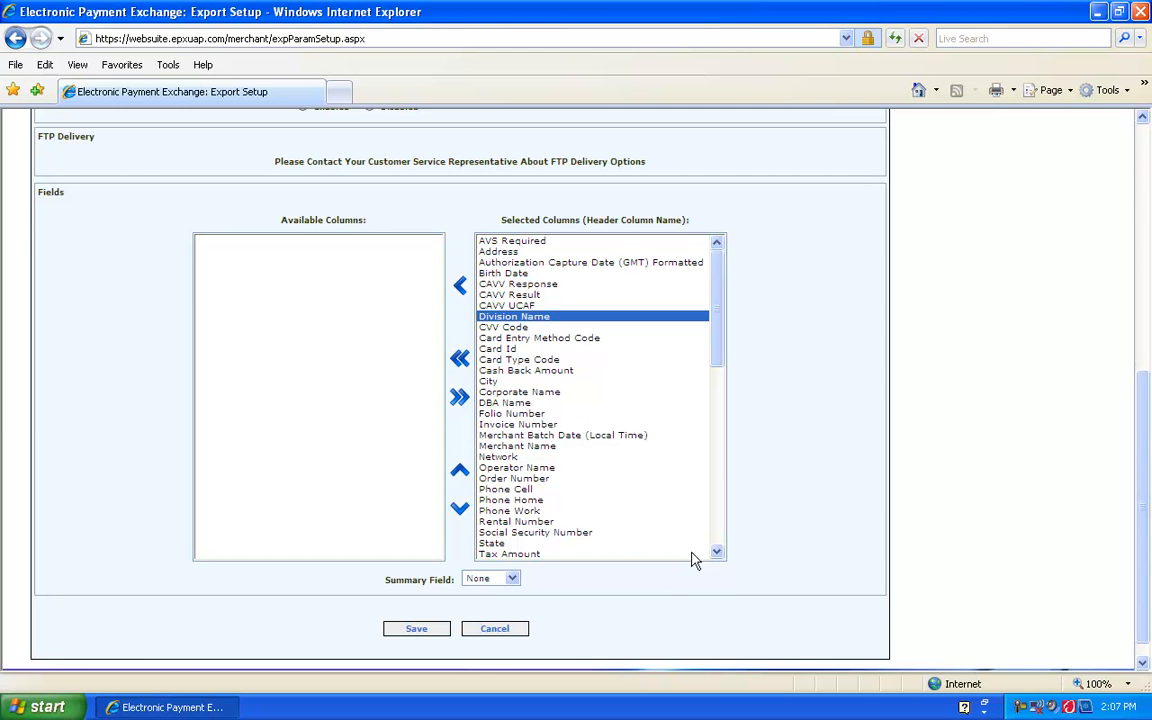
scroll(713, 556, "down", 10)
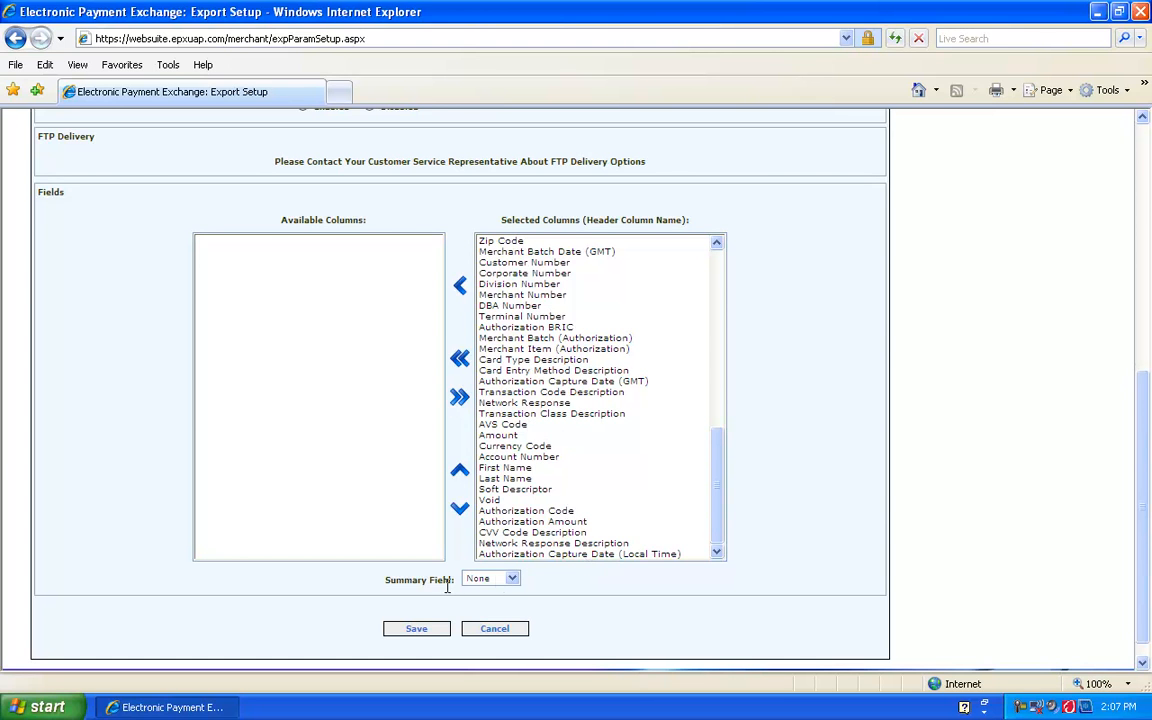
Set the export's summary field to Amount and save the recurring export
left_click(512, 580)
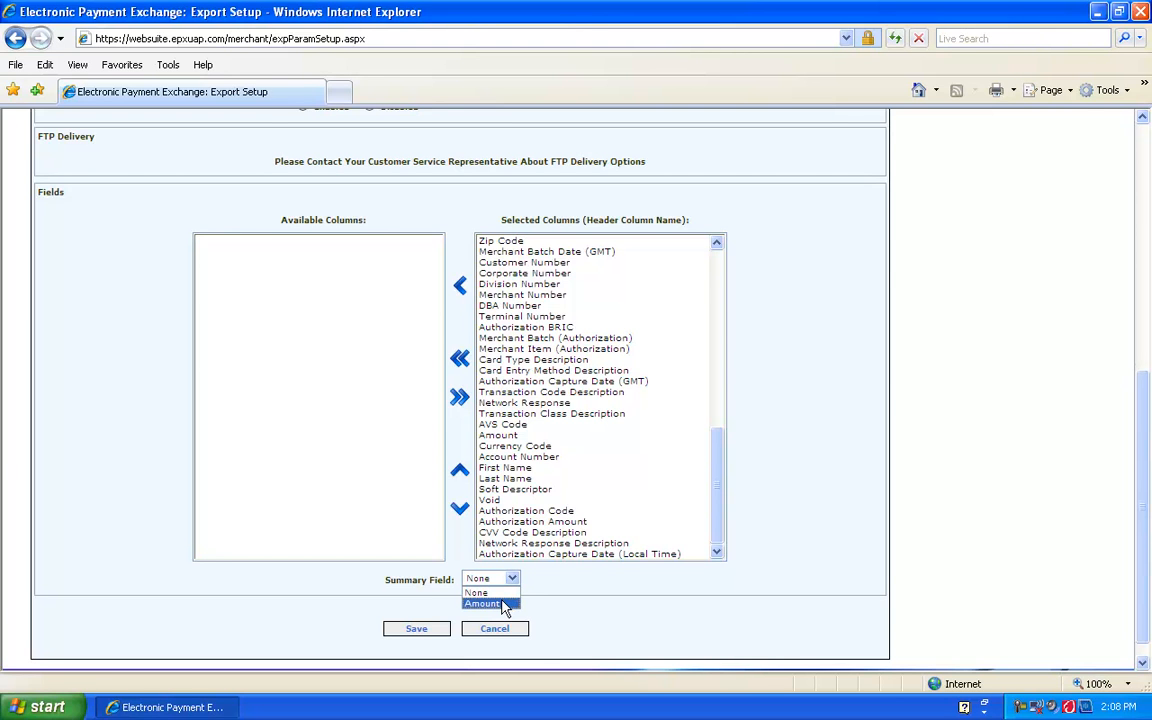
left_click(503, 604)
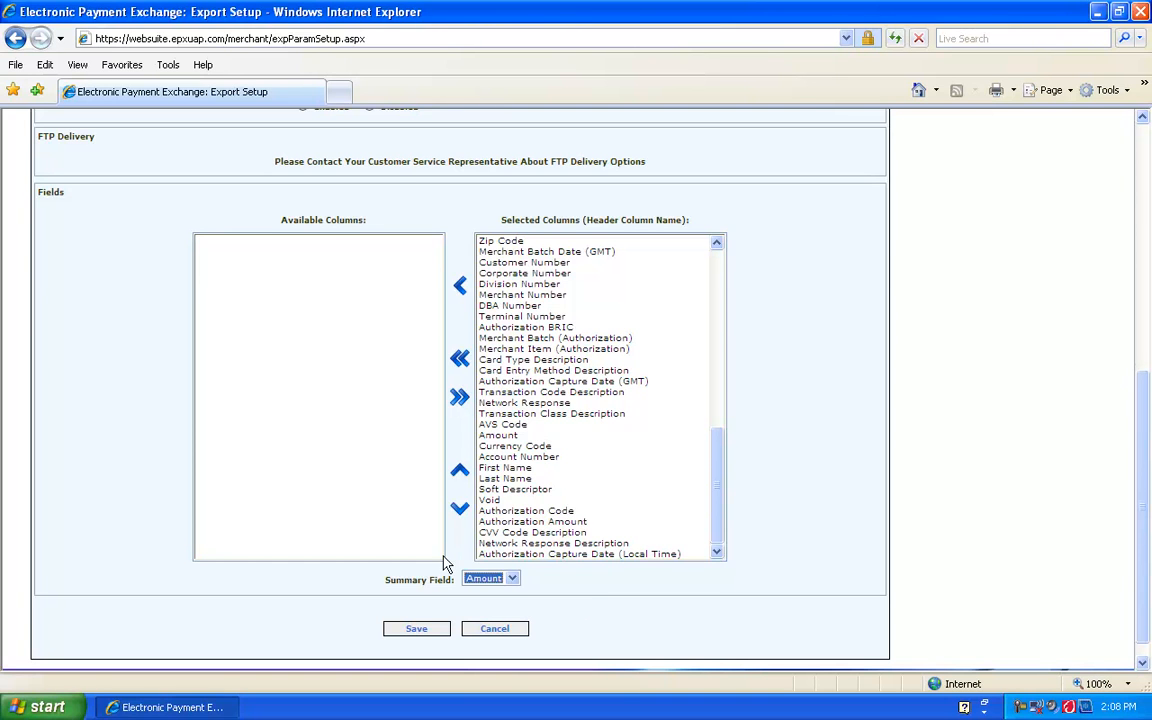
left_click(414, 630)
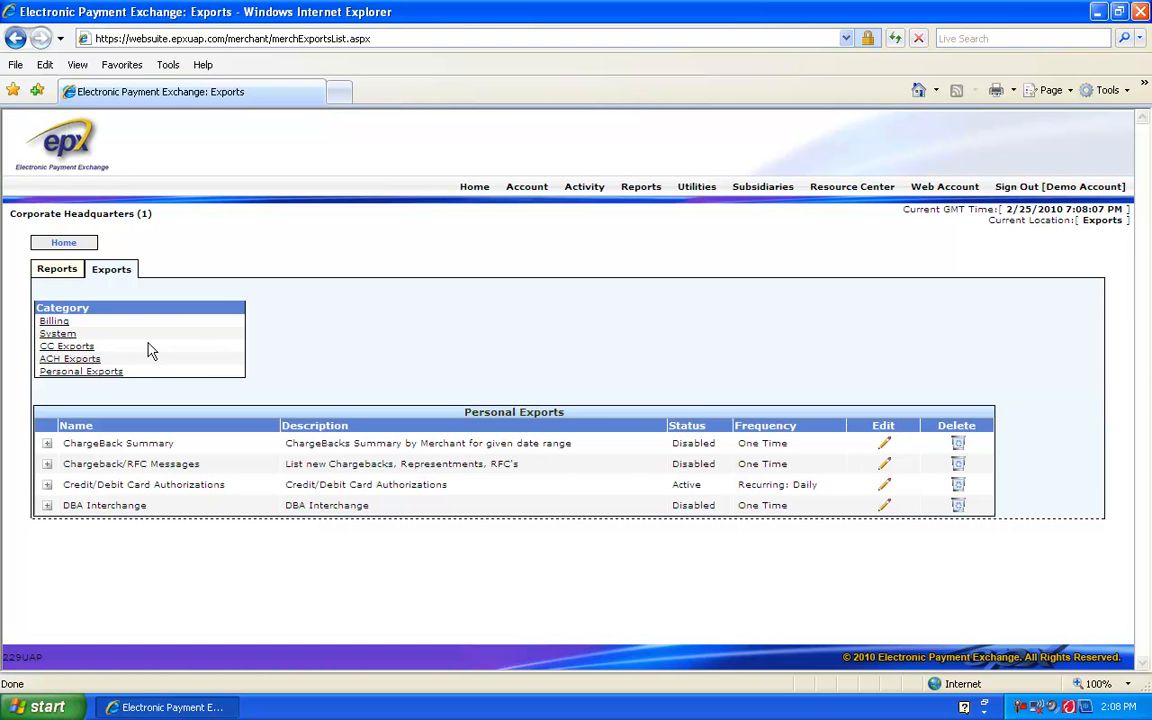
Start a new Credit/Debit Card Authorizations export from the CC Exports category as a CSV file with a header/footer row
left_click(67, 346)
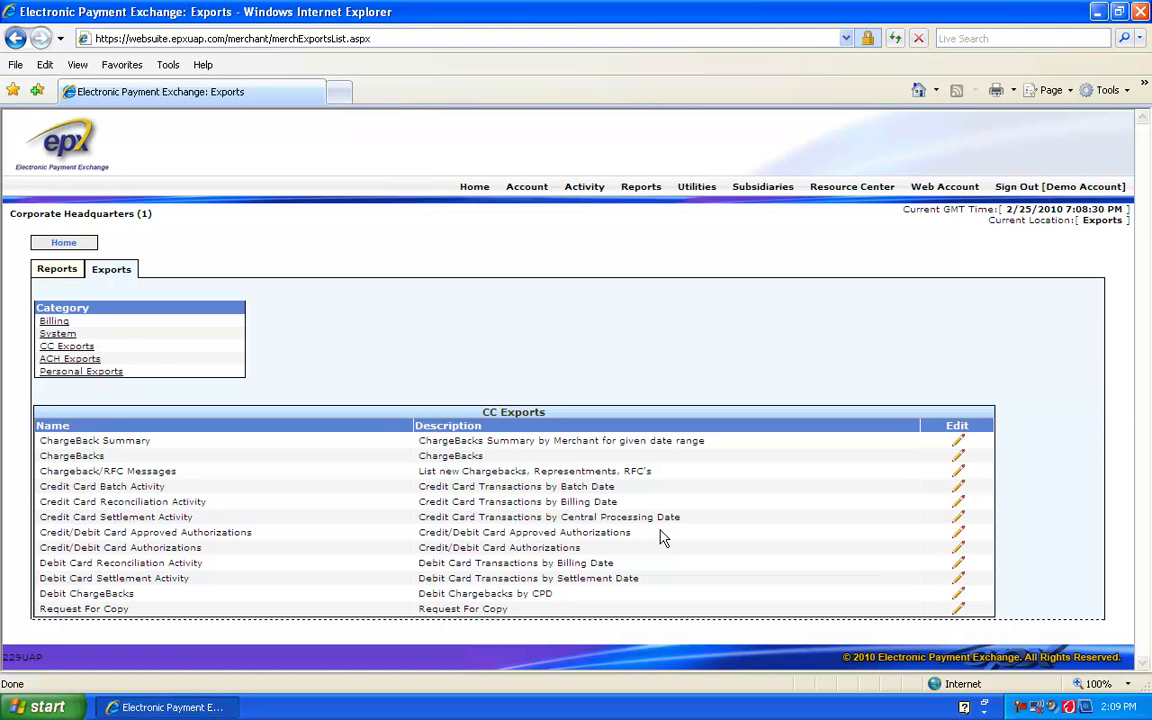
left_click(961, 549)
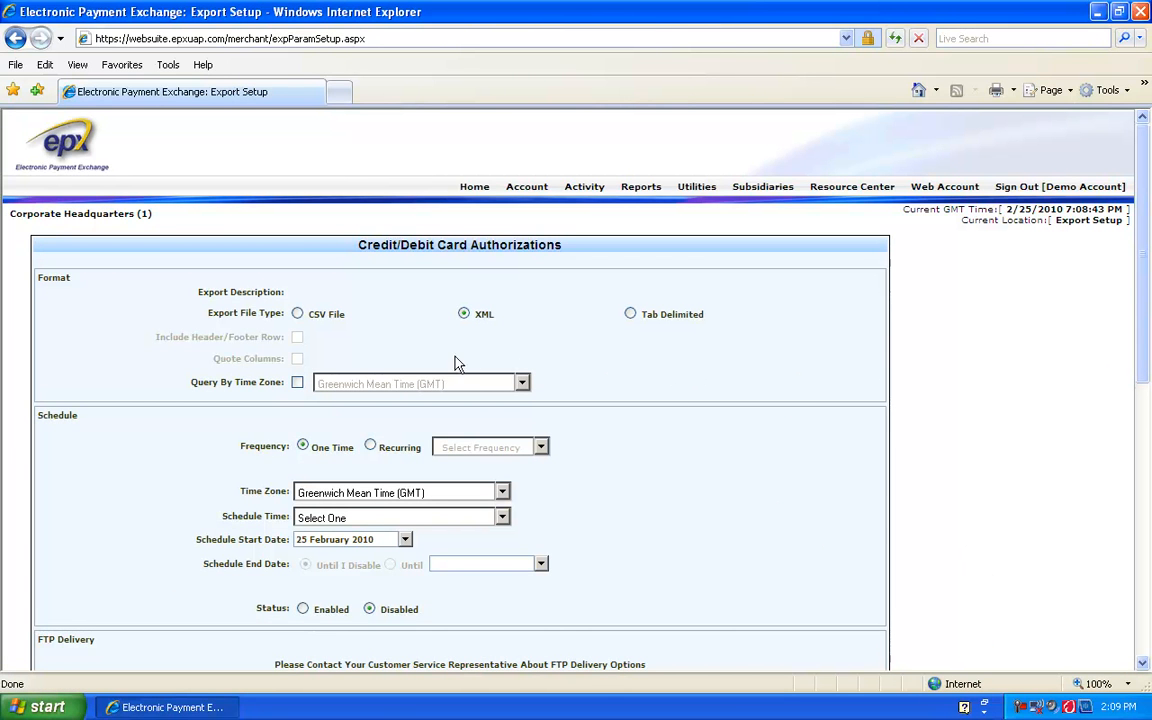
left_click(297, 314)
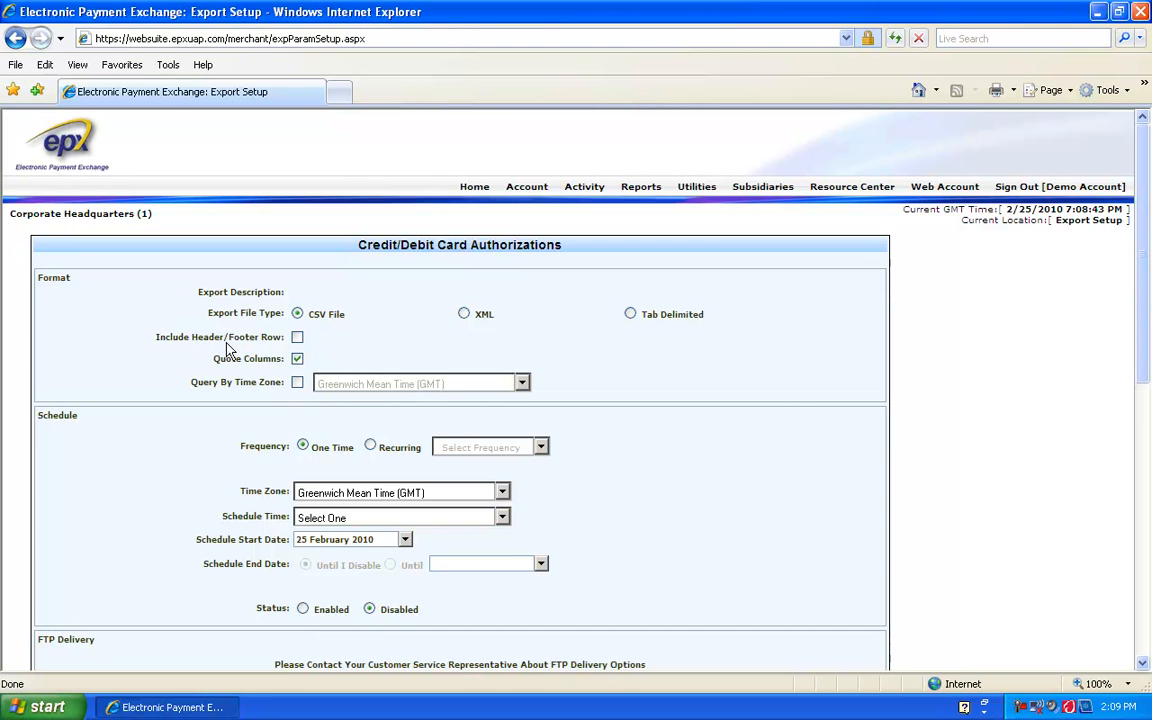
left_click(297, 337)
Enable querying by time zone for the export and choose Eastern Standard Time (EST DST)
left_click(297, 383)
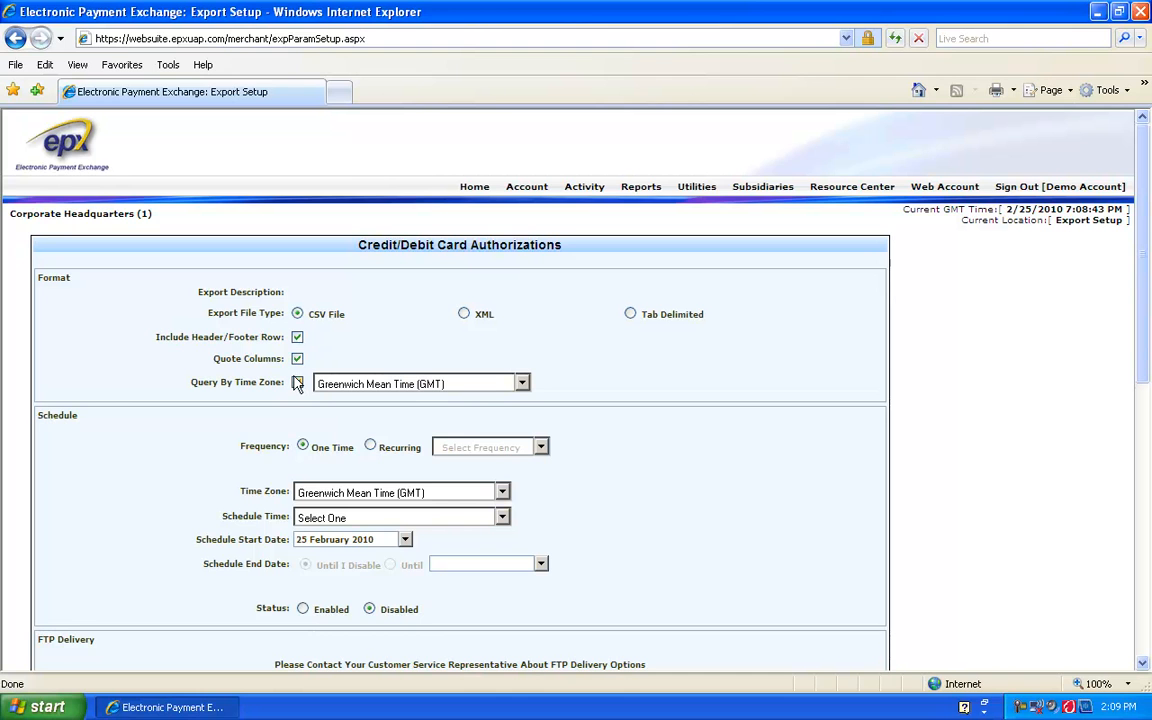
left_click(520, 384)
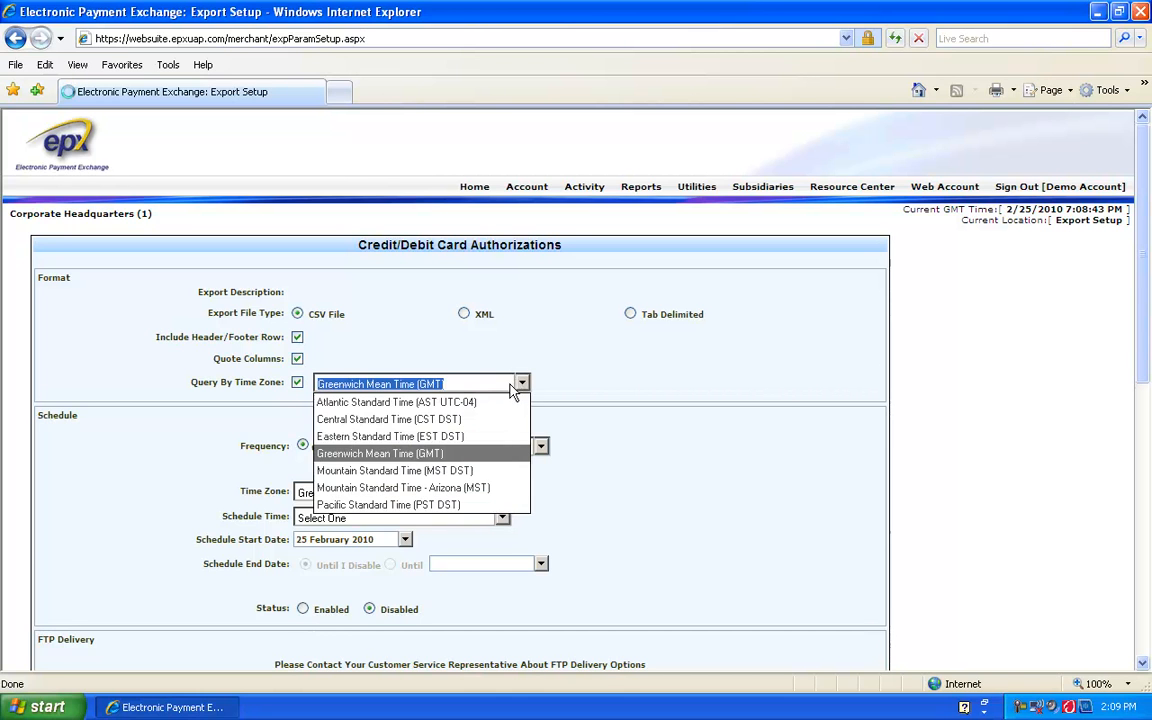
left_click(458, 438)
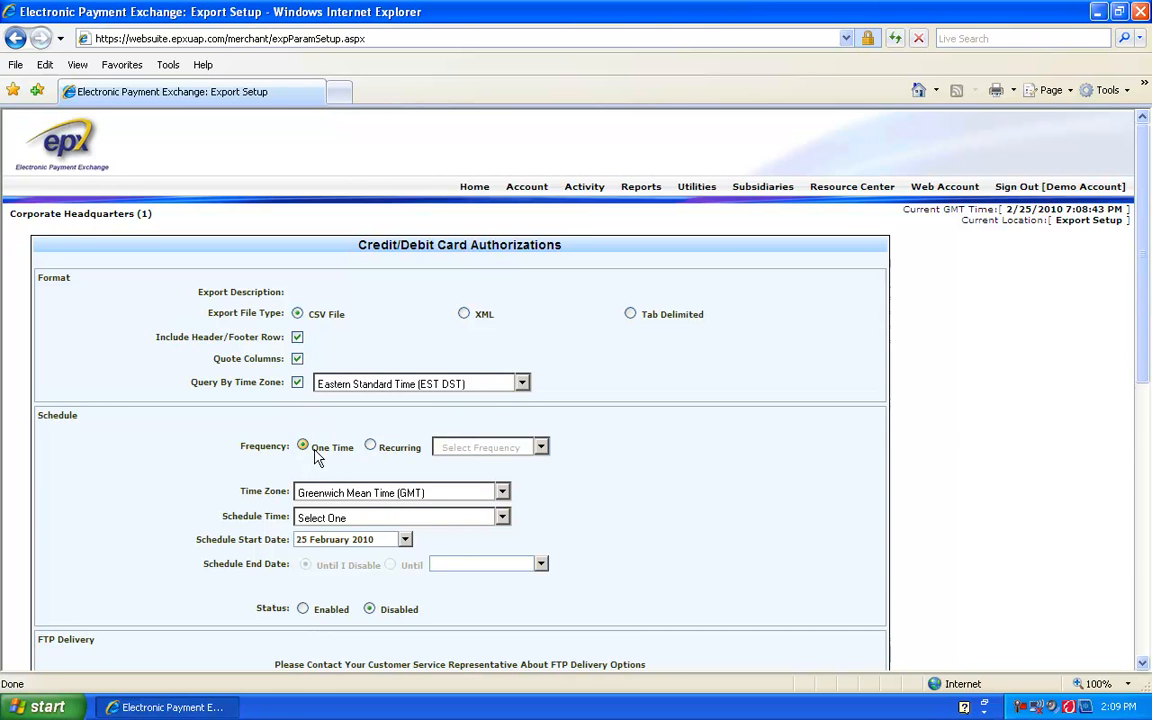
Schedule the one-time export for 09:00 AM in Eastern Standard Time (EST DST) and set its status to Enabled
scroll(316, 455, "down", 1)
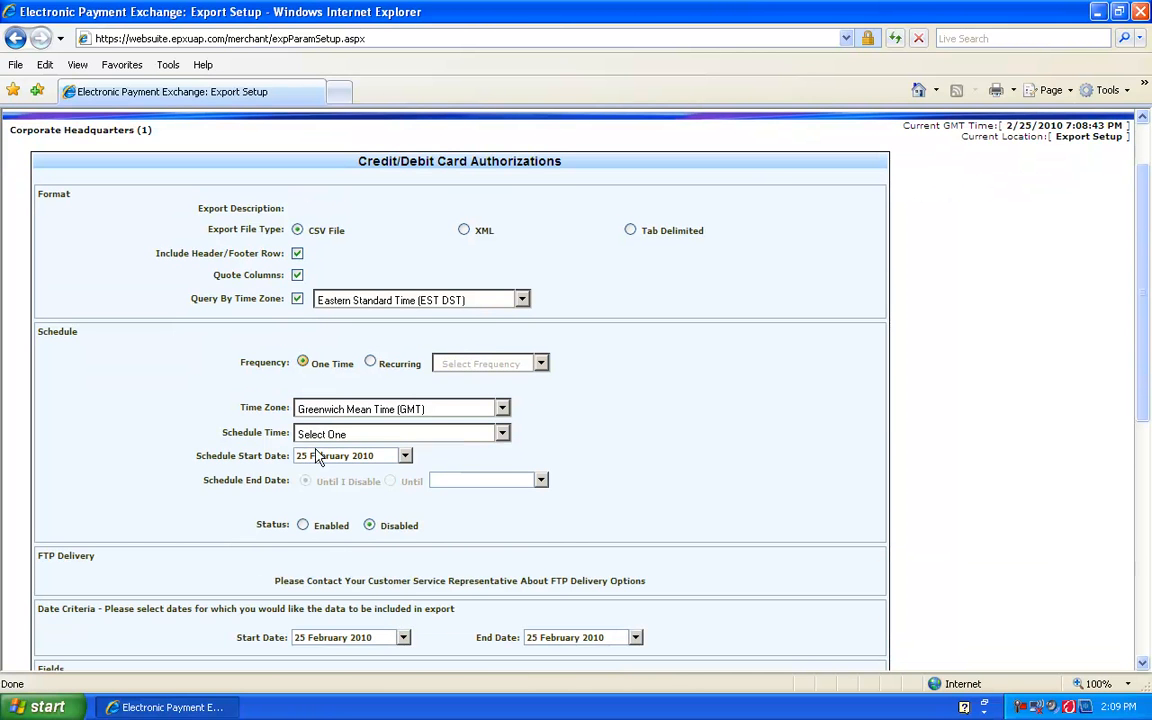
left_click(503, 410)
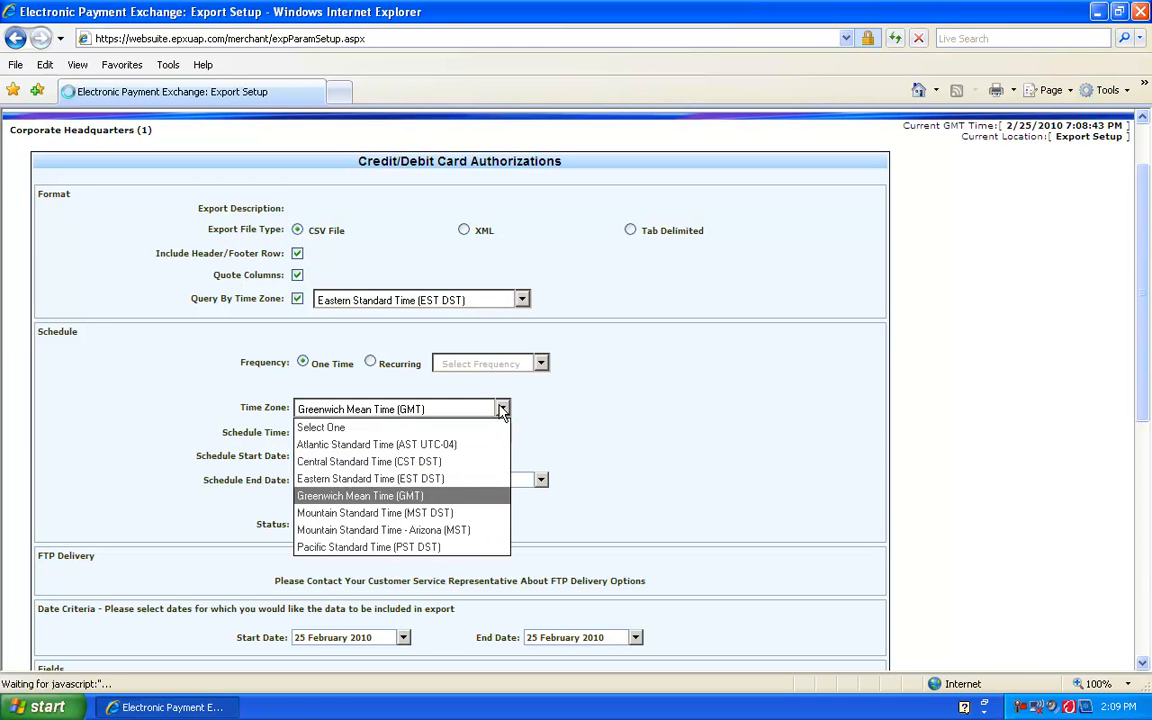
left_click(451, 479)
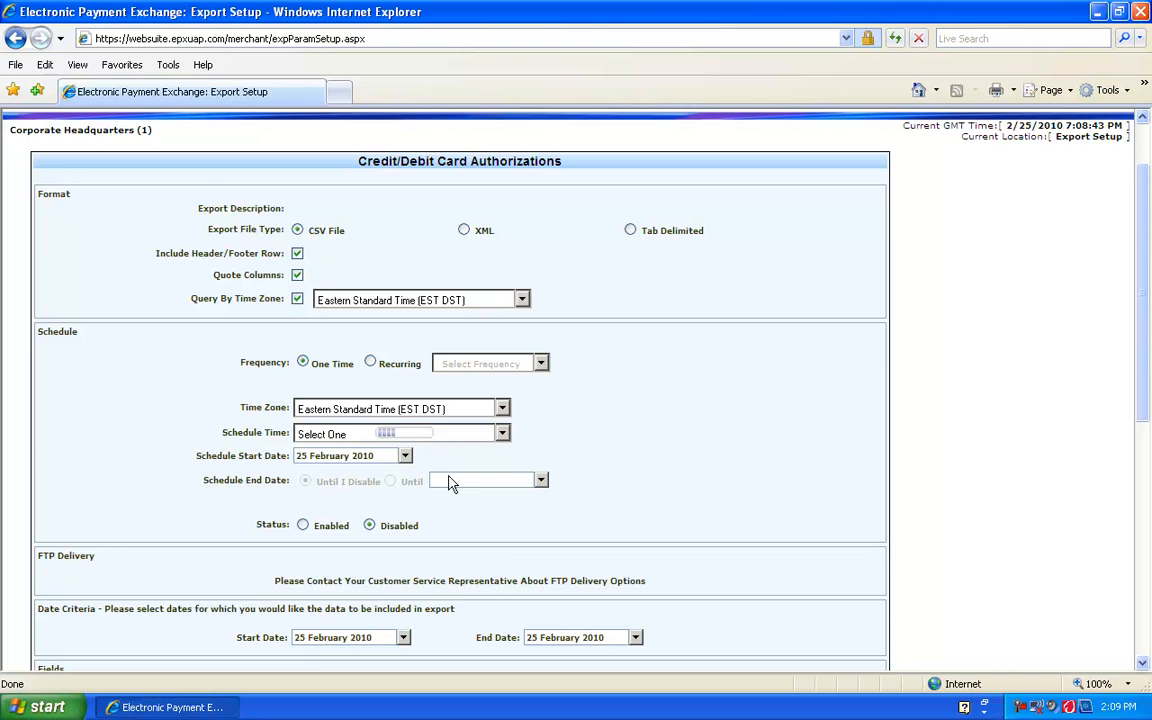
left_click(502, 434)
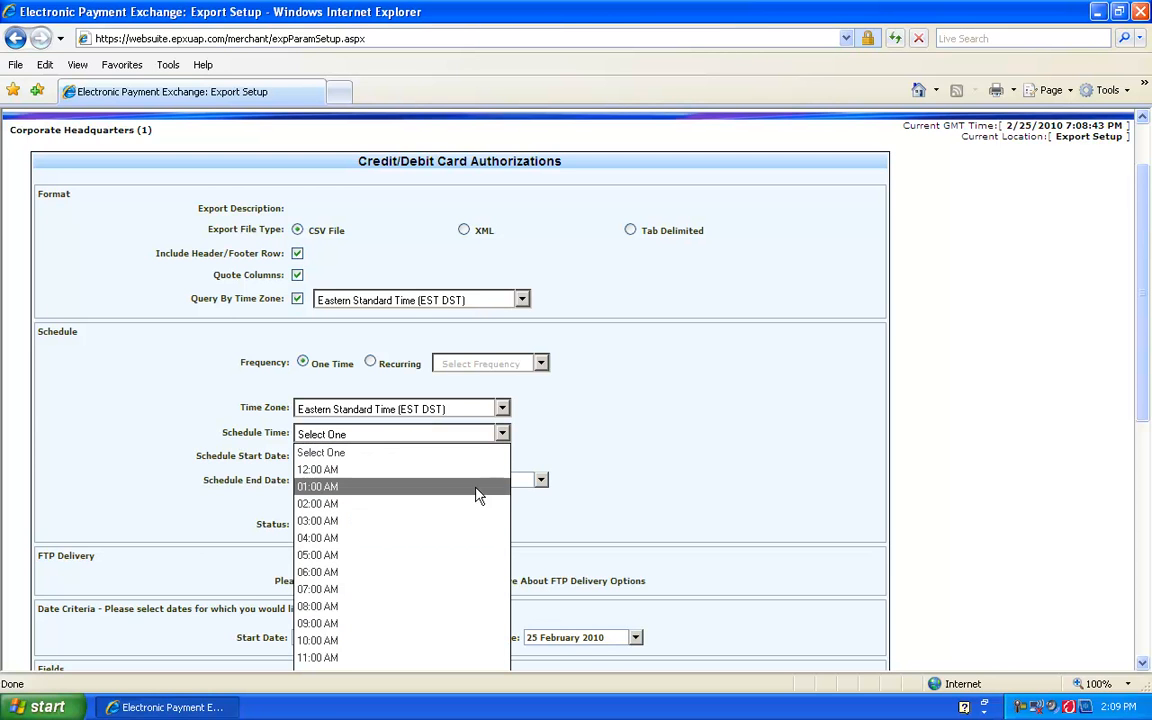
left_click(416, 624)
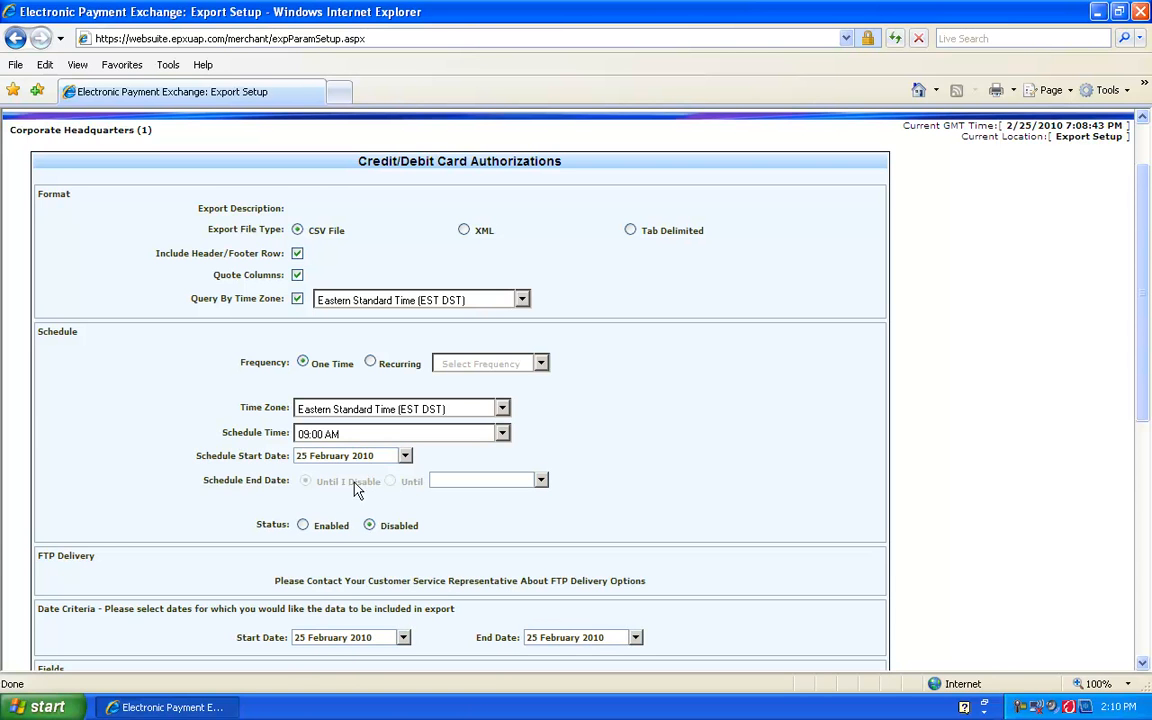
left_click(303, 525)
Set the export's date criteria to start on 23 February 2010 and end on 25 February 2010
scroll(470, 460, "down", 3)
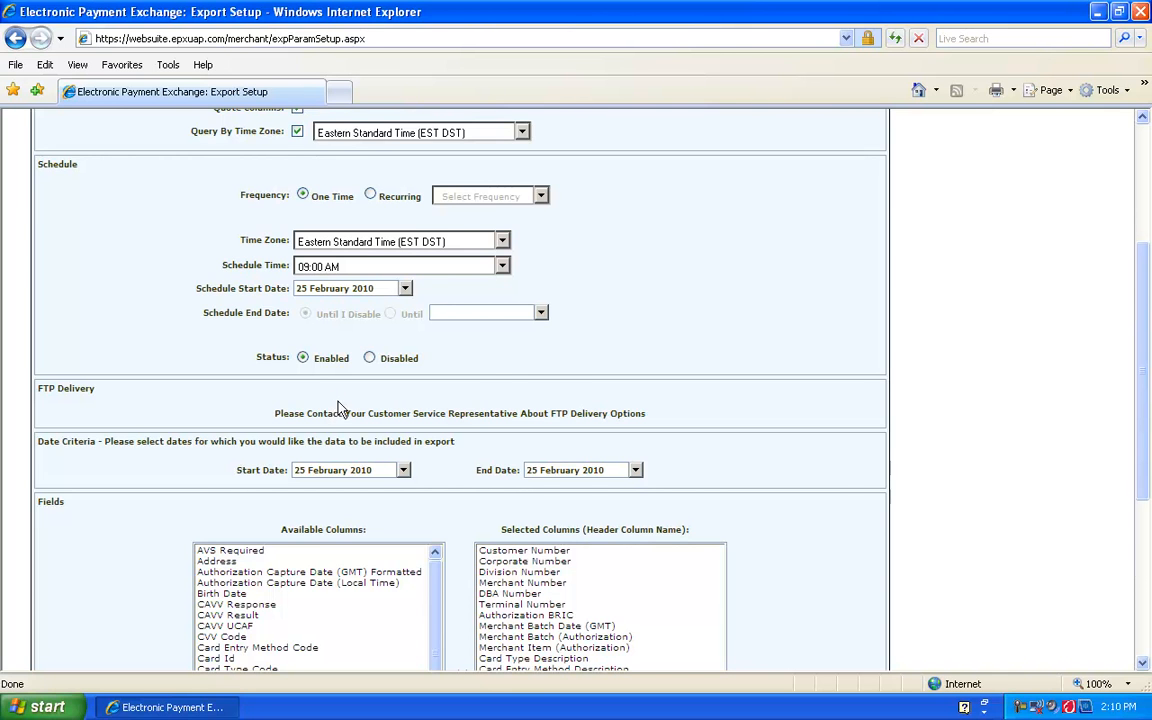
scroll(333, 410, "down", 3)
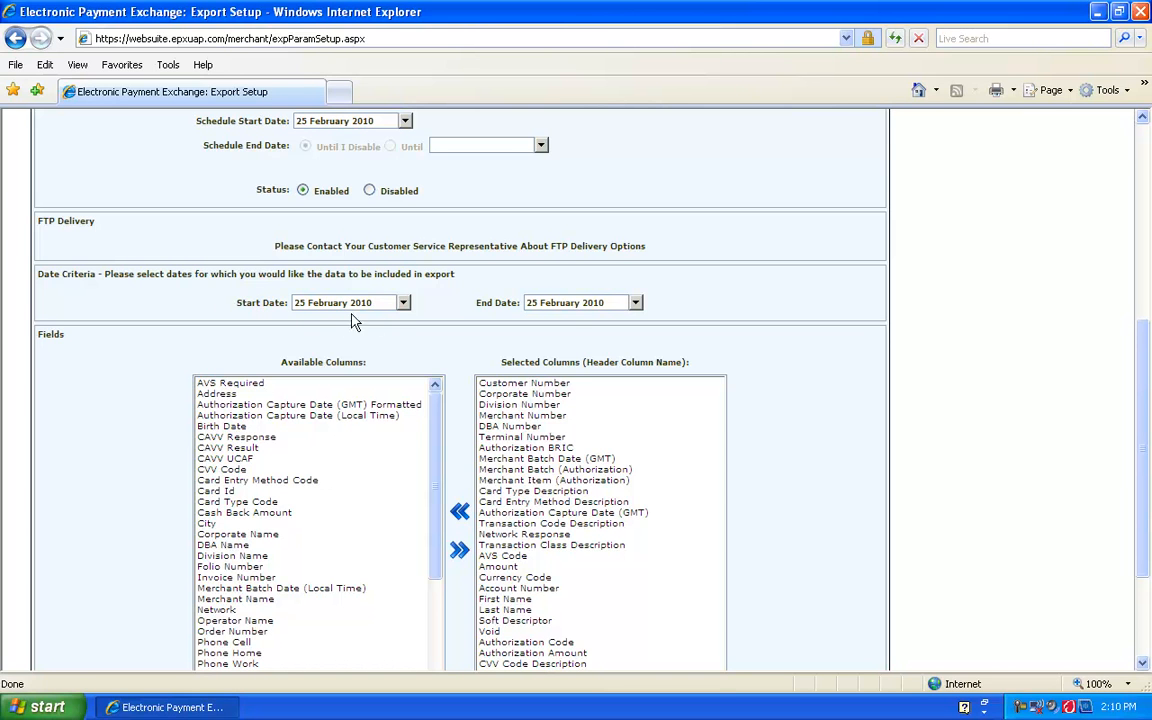
left_click(403, 303)
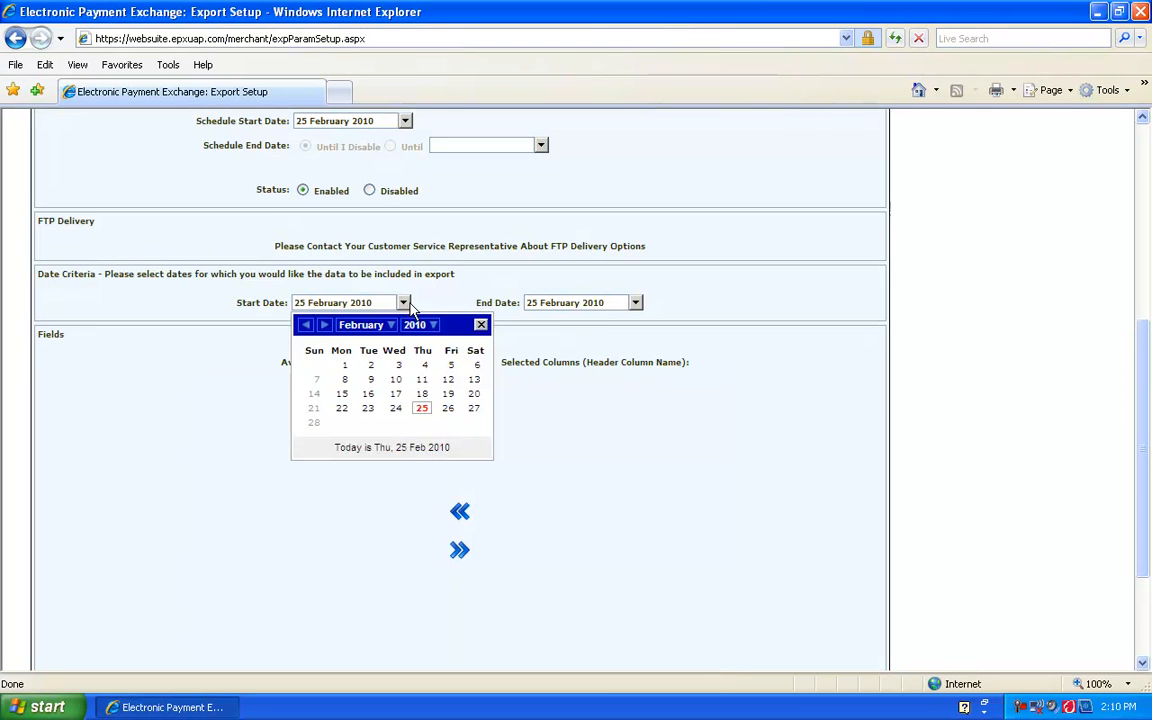
left_click(370, 410)
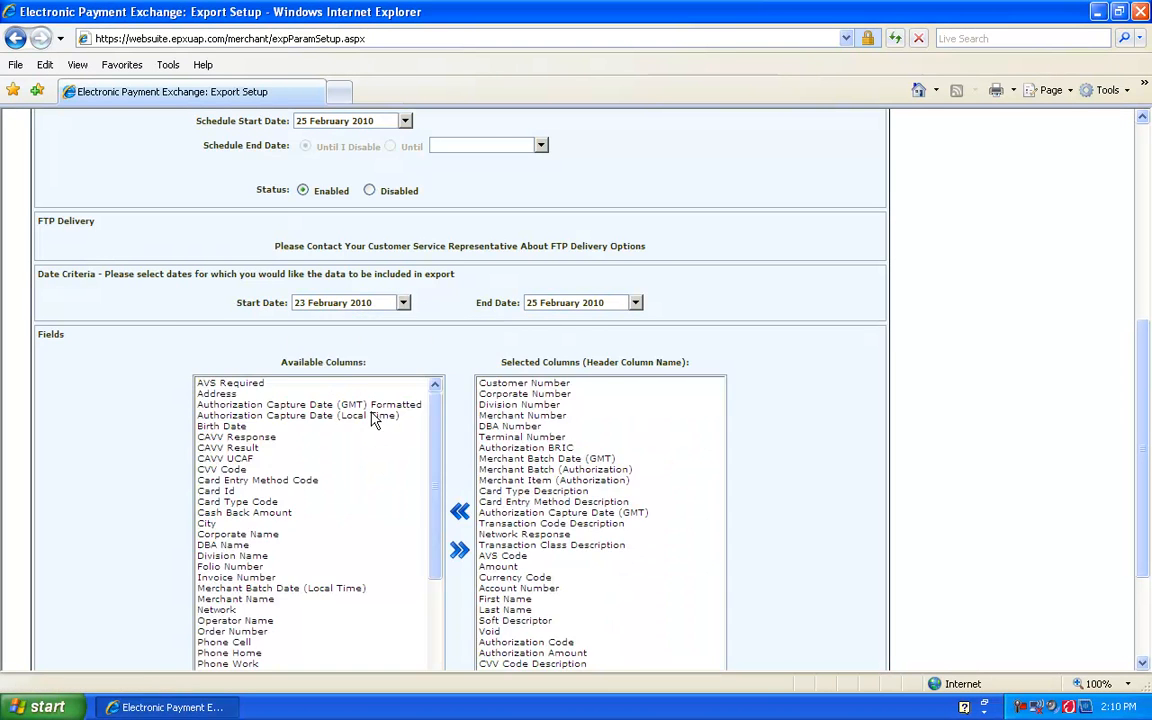
left_click(577, 302)
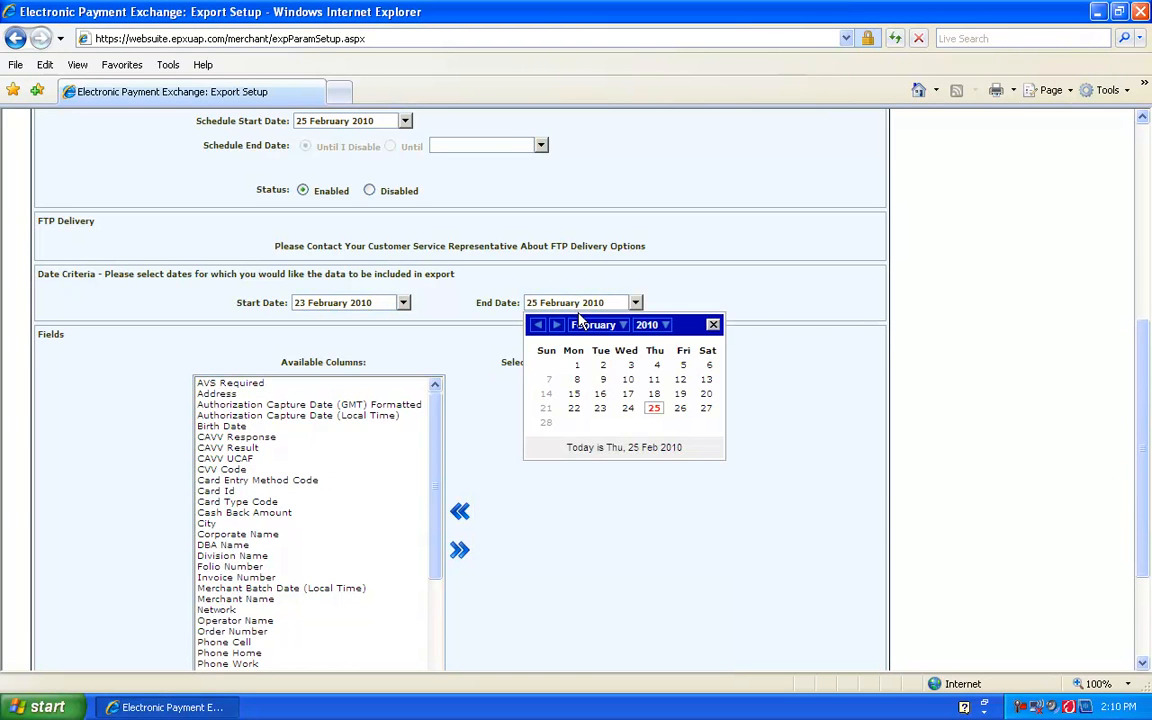
left_click(650, 398)
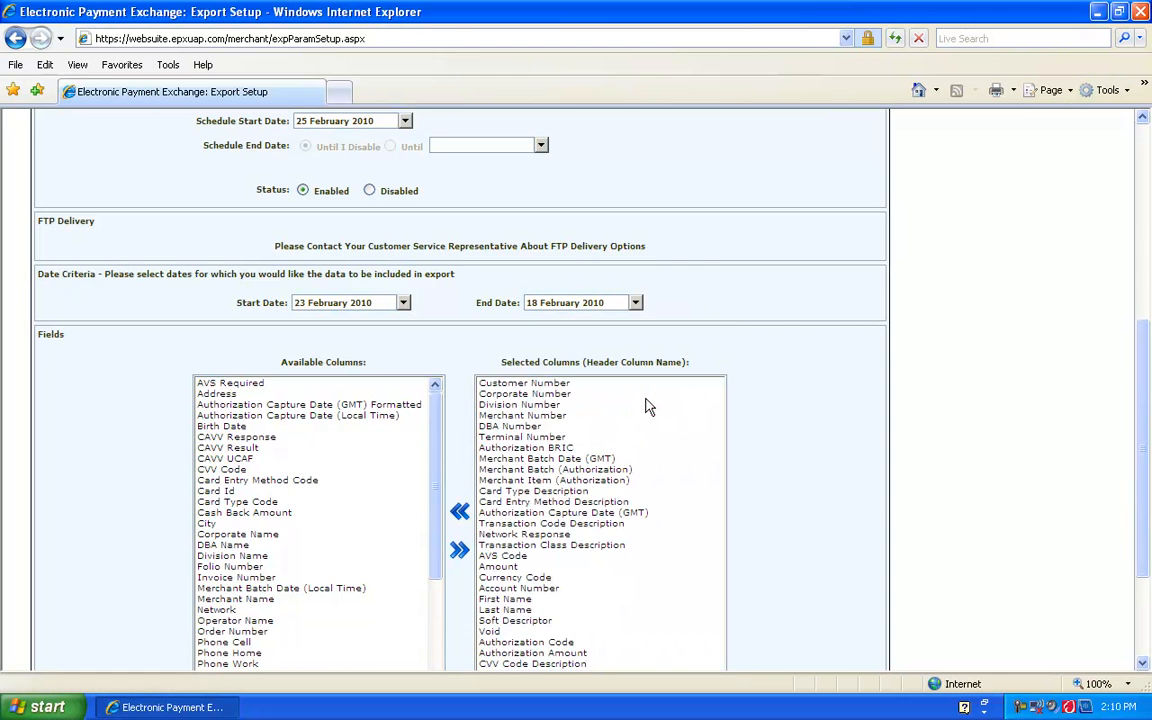
left_click(577, 300)
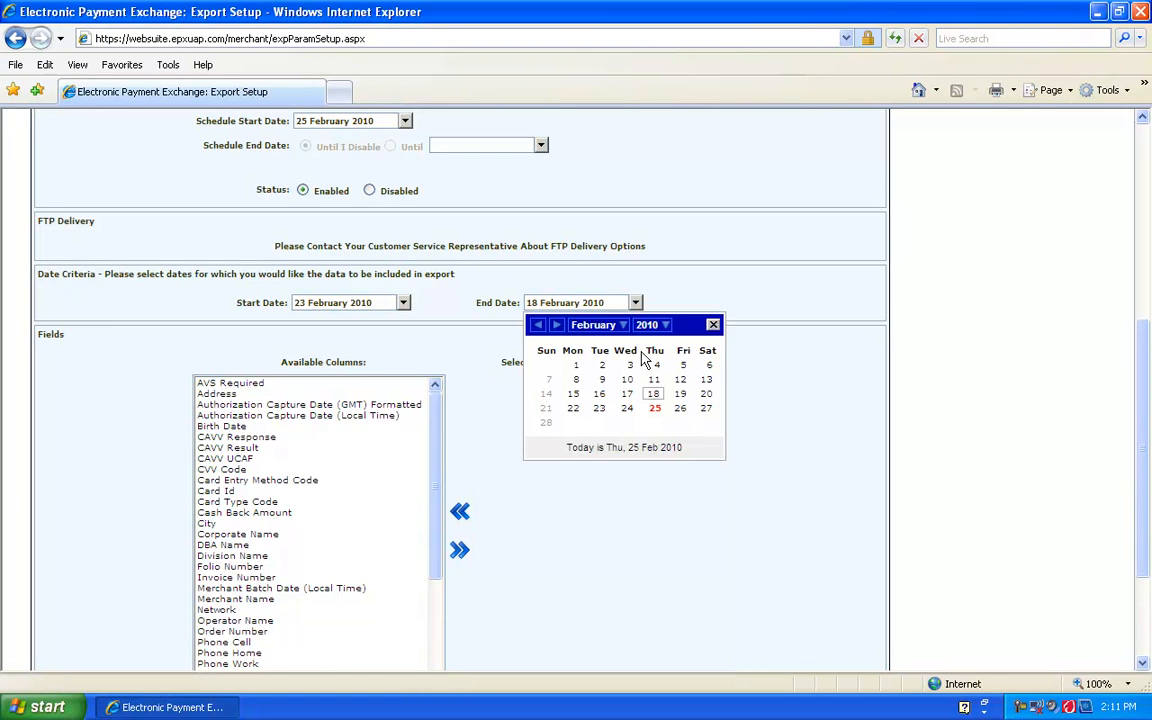
left_click(655, 409)
Add all available columns to the one-time export and save it with Amount as the summary field
scroll(315, 377, "down", 2)
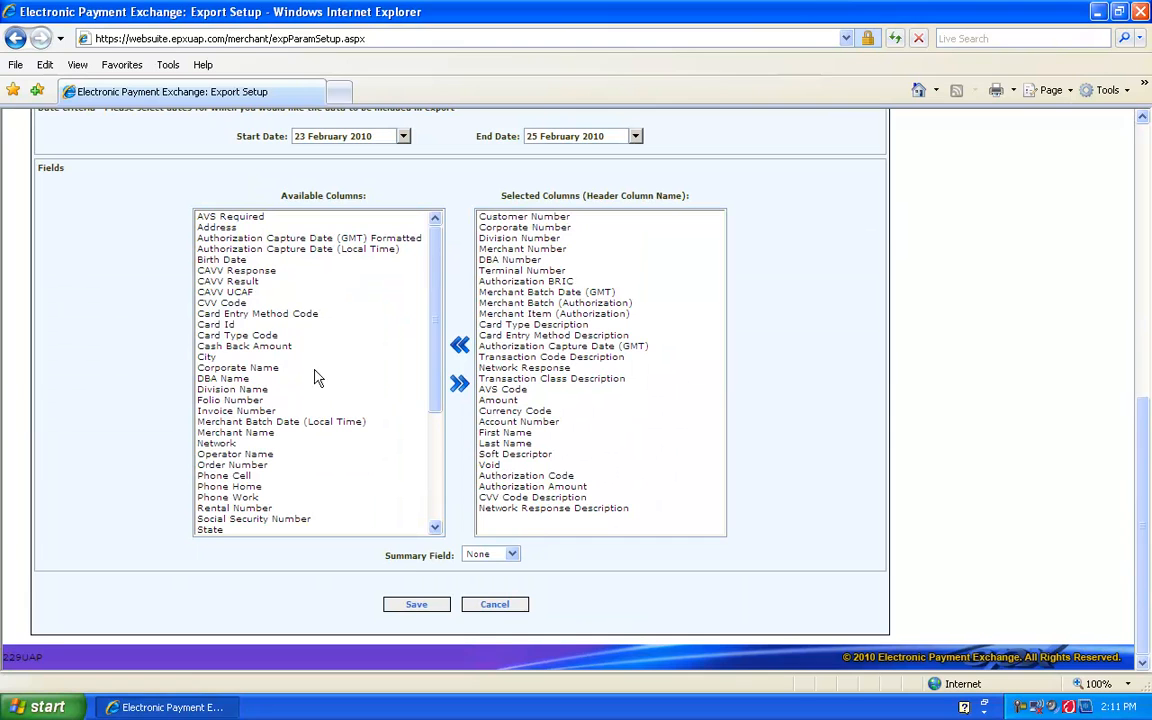
left_click(459, 386)
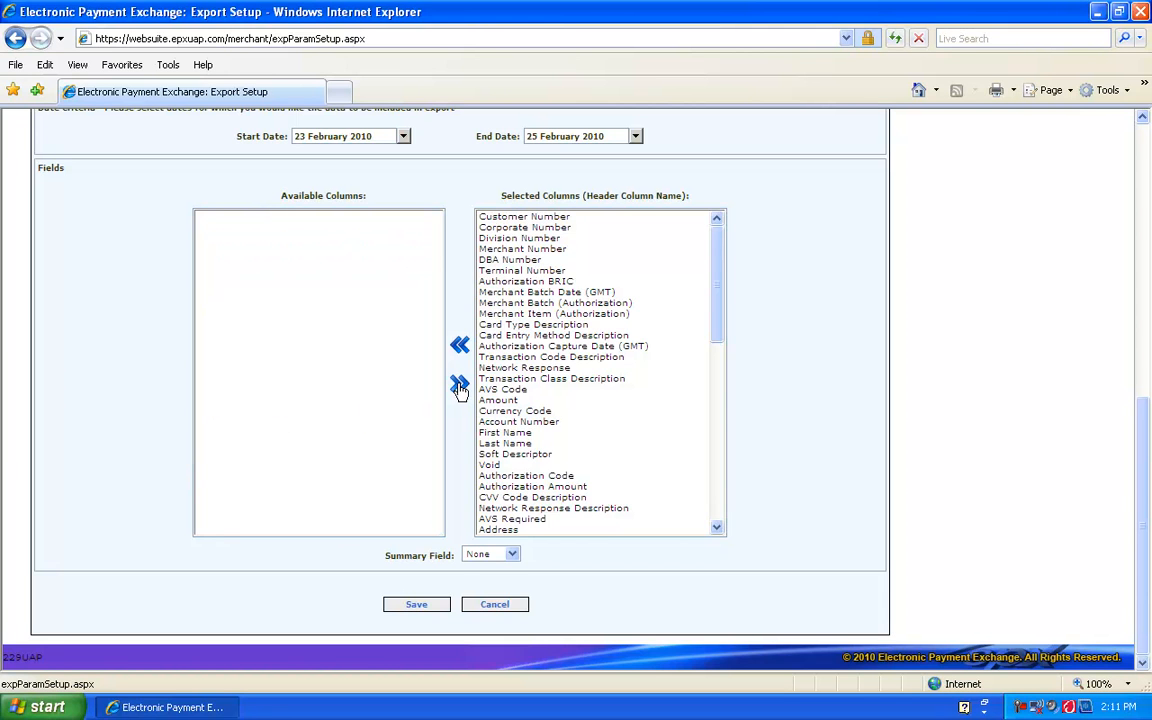
left_click(513, 556)
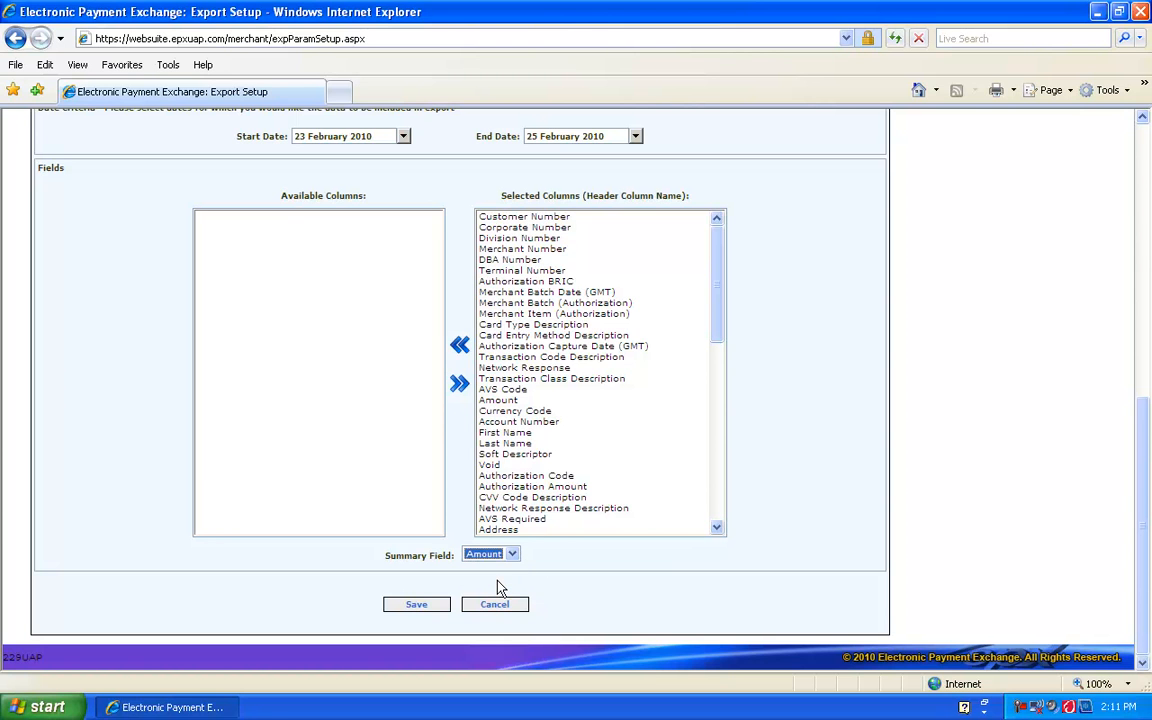
left_click(418, 605)
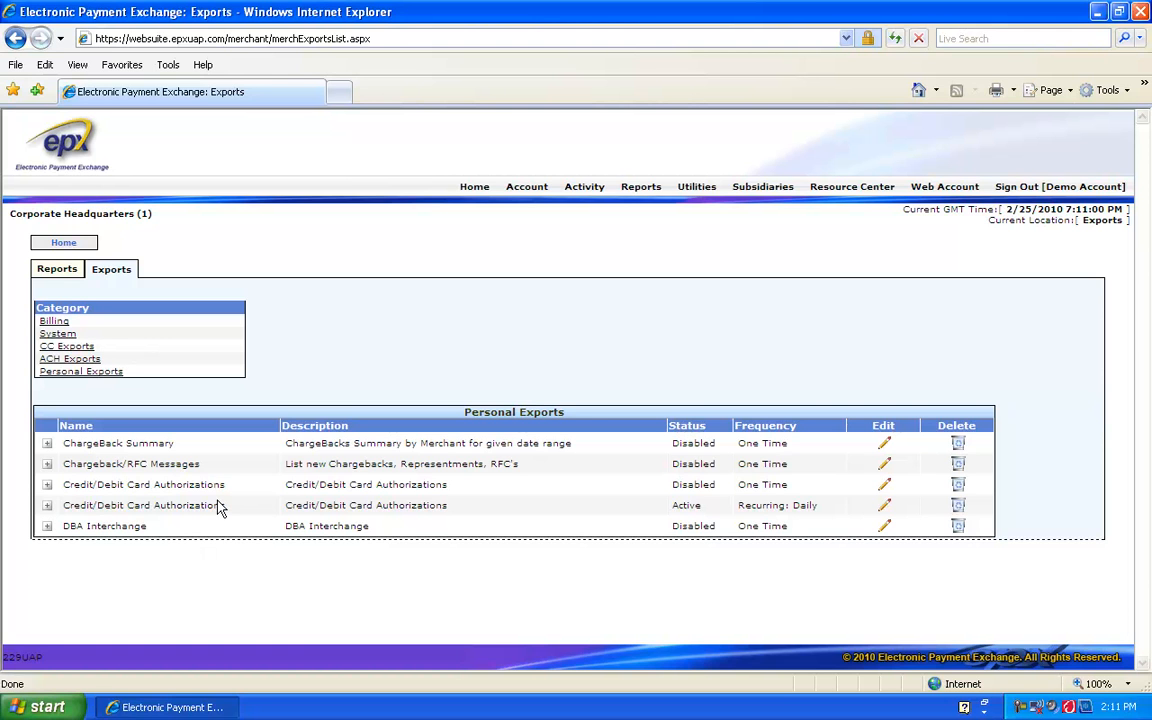
Check the generation status of the one-time Credit/Debit Card Authorizations export in Personal Exports
left_click(48, 485)
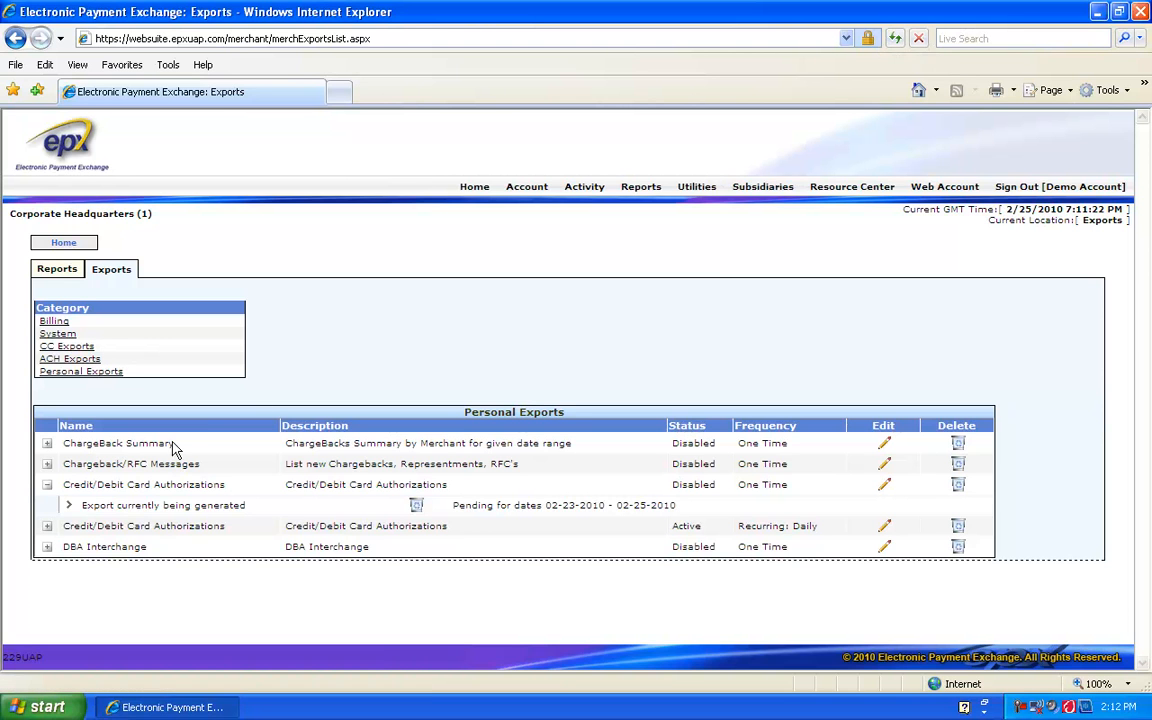
left_click(47, 486)
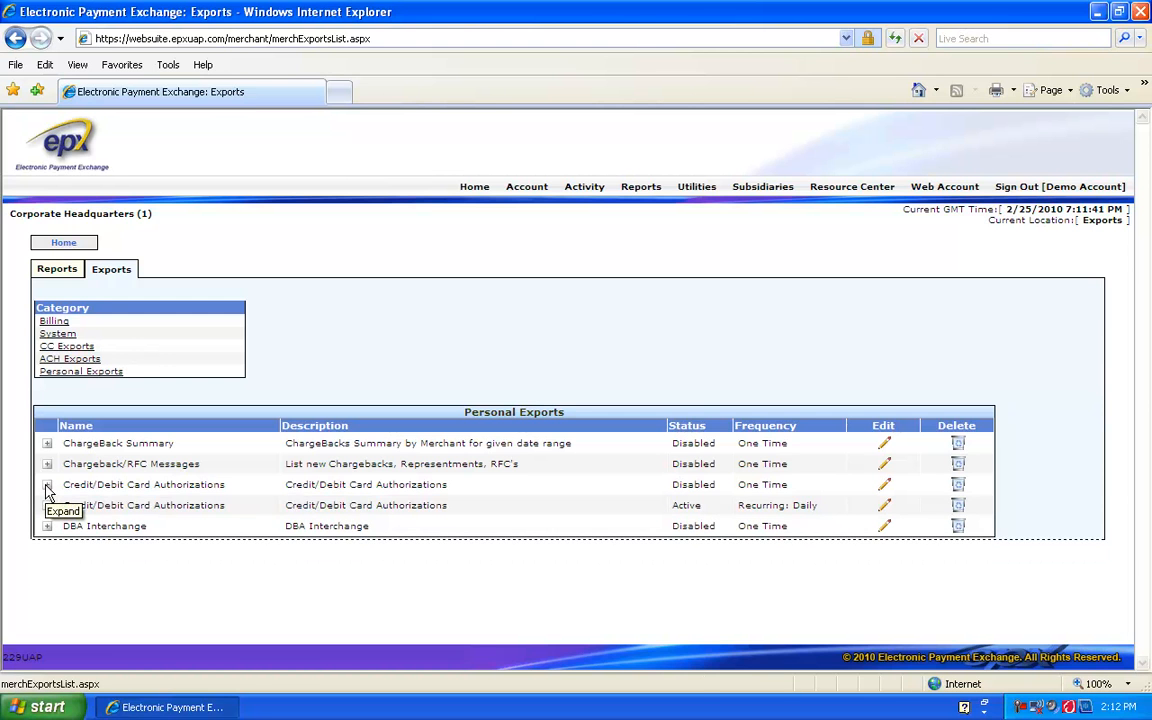
left_click(47, 488)
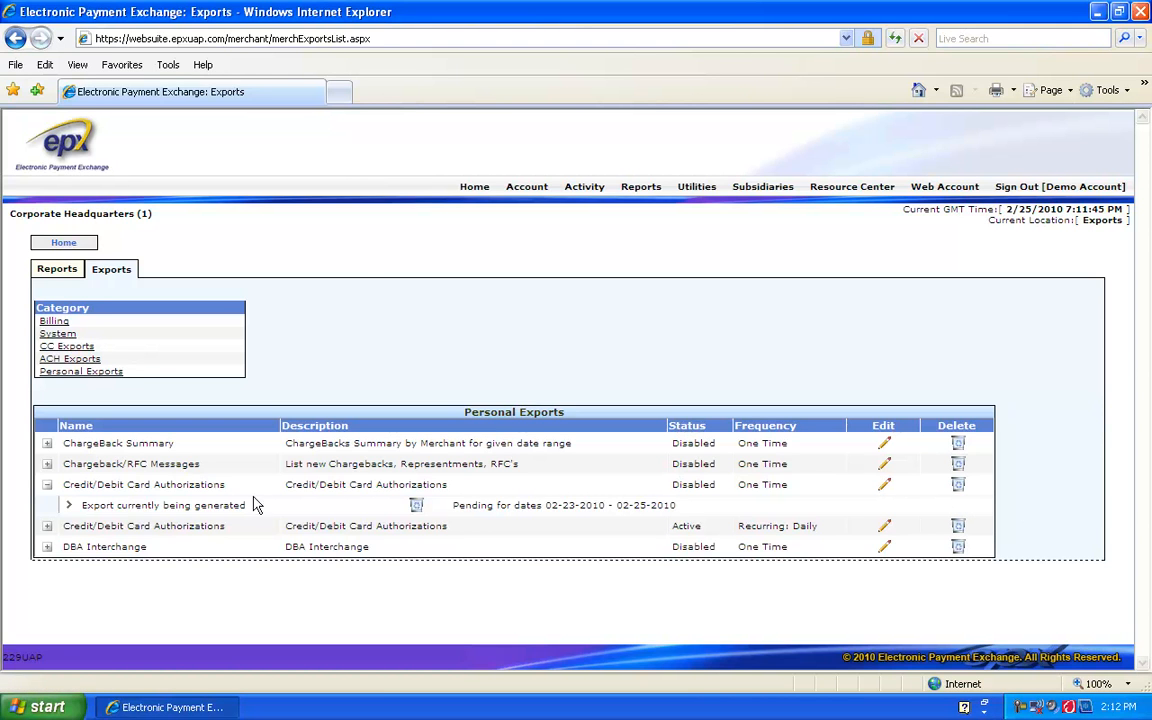
left_click(47, 486)
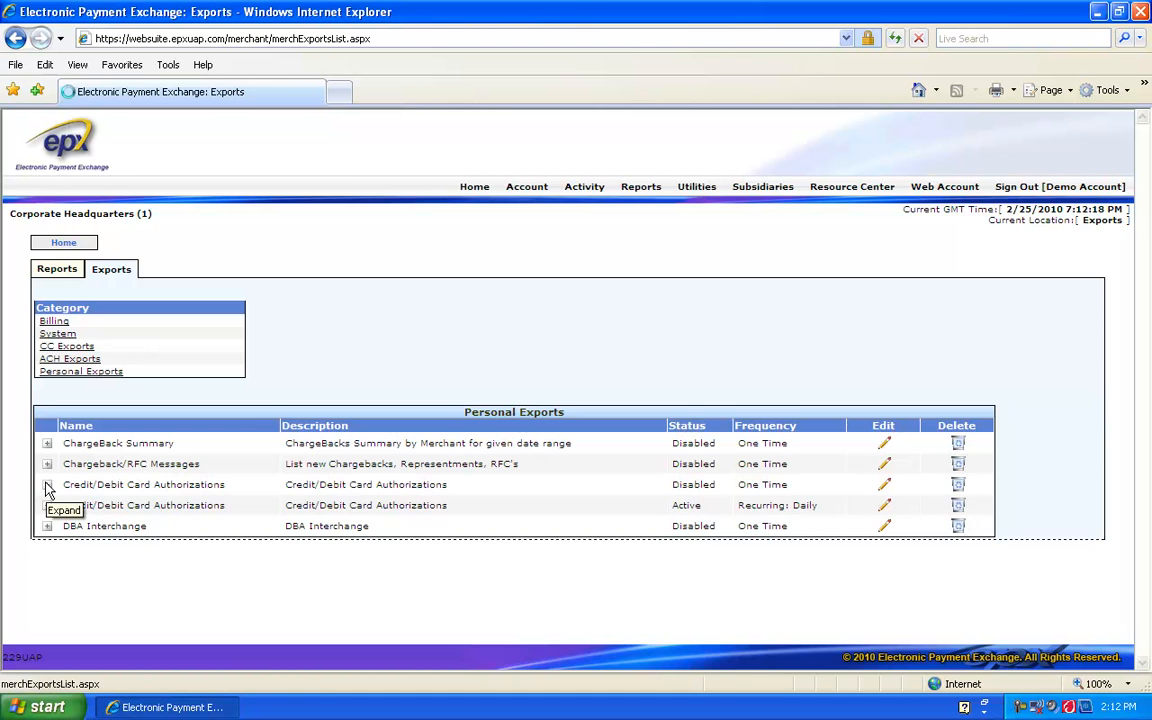
Expand the one-time Credit/Debit Card Authorizations export and open its data file Export.csv in Excel
left_click(47, 486)
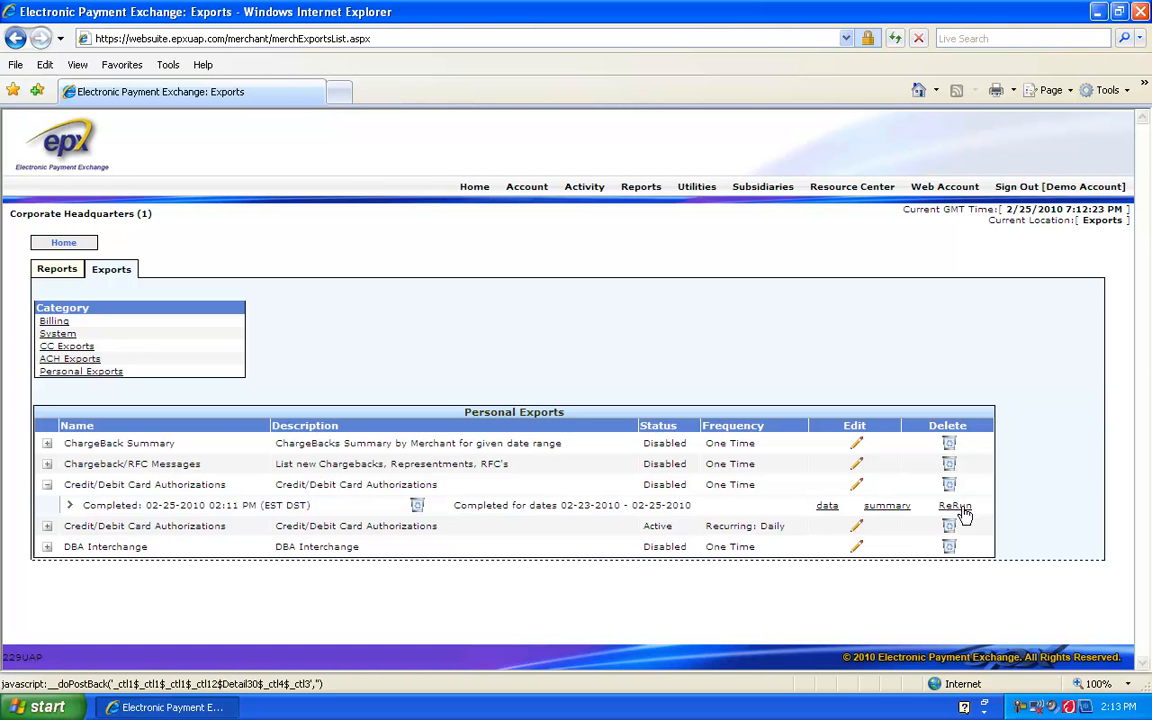
left_click(826, 506)
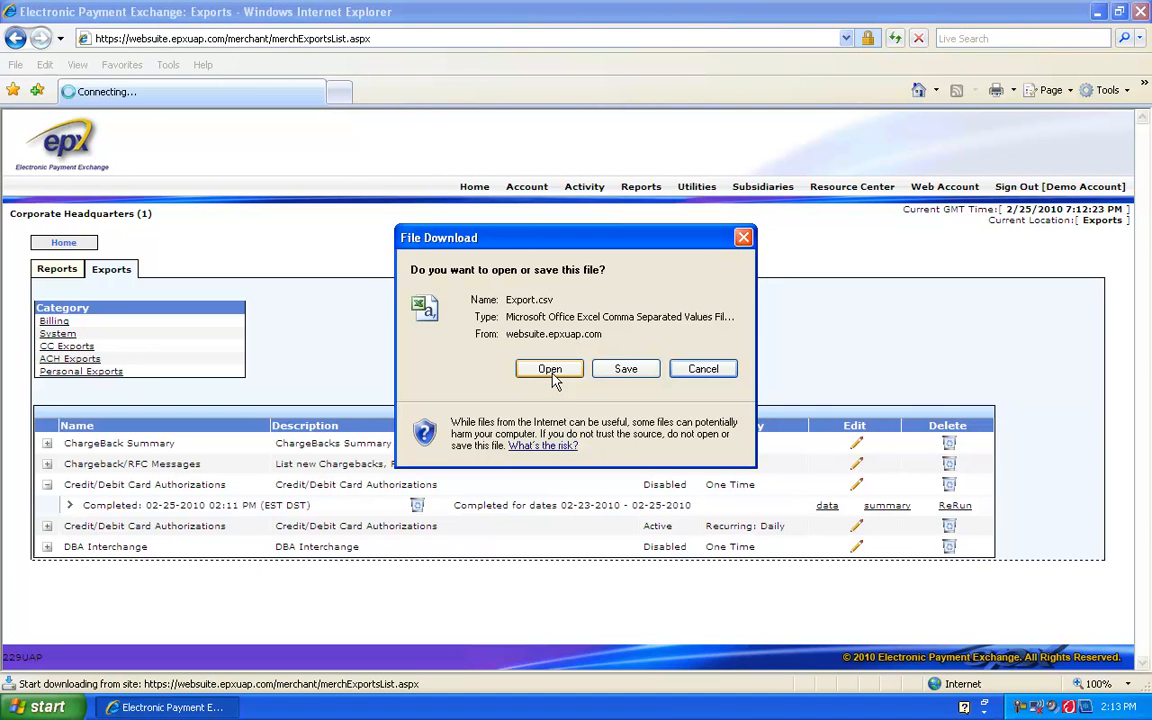
left_click(550, 369)
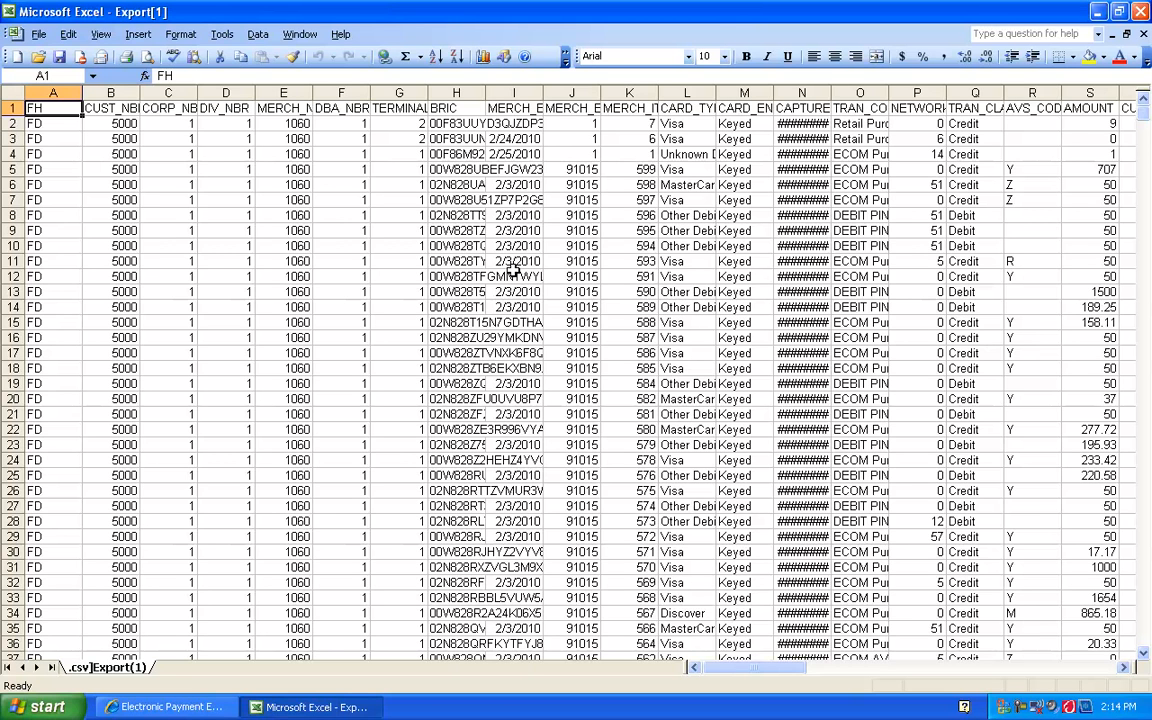
Fit the BRIC column's width to its contents and inspect the corporate name entry in cell AR11
double_click(486, 92)
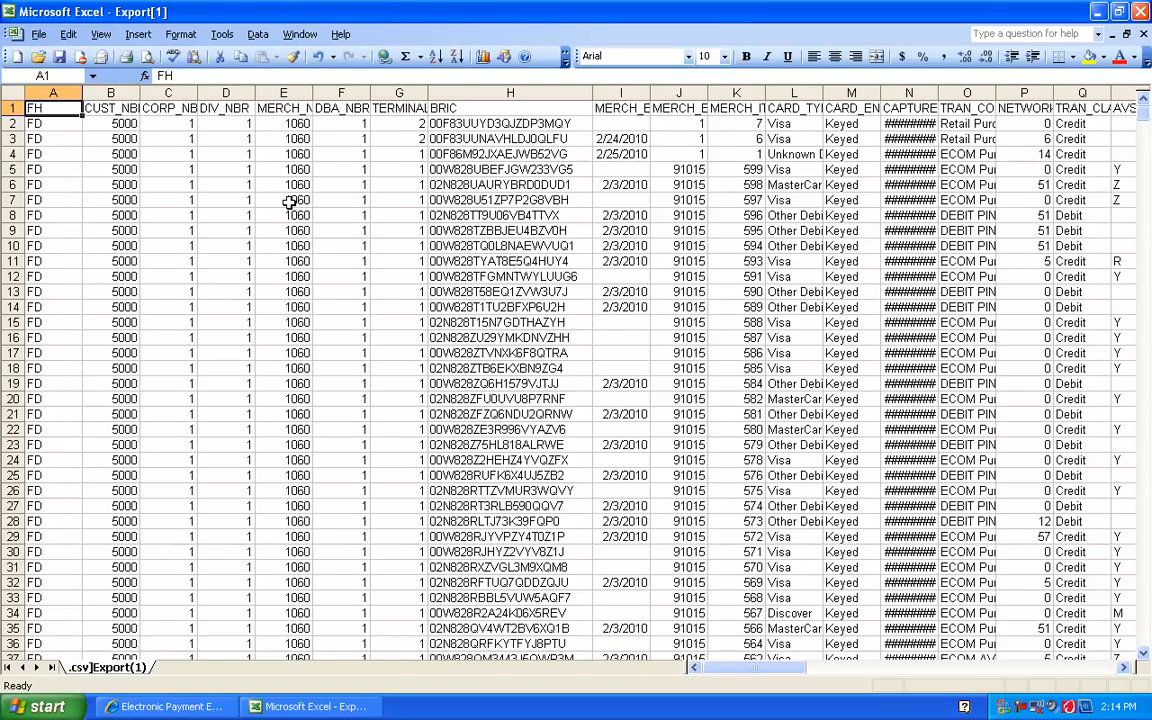
left_click_drag(1125, 667, 1127, 674)
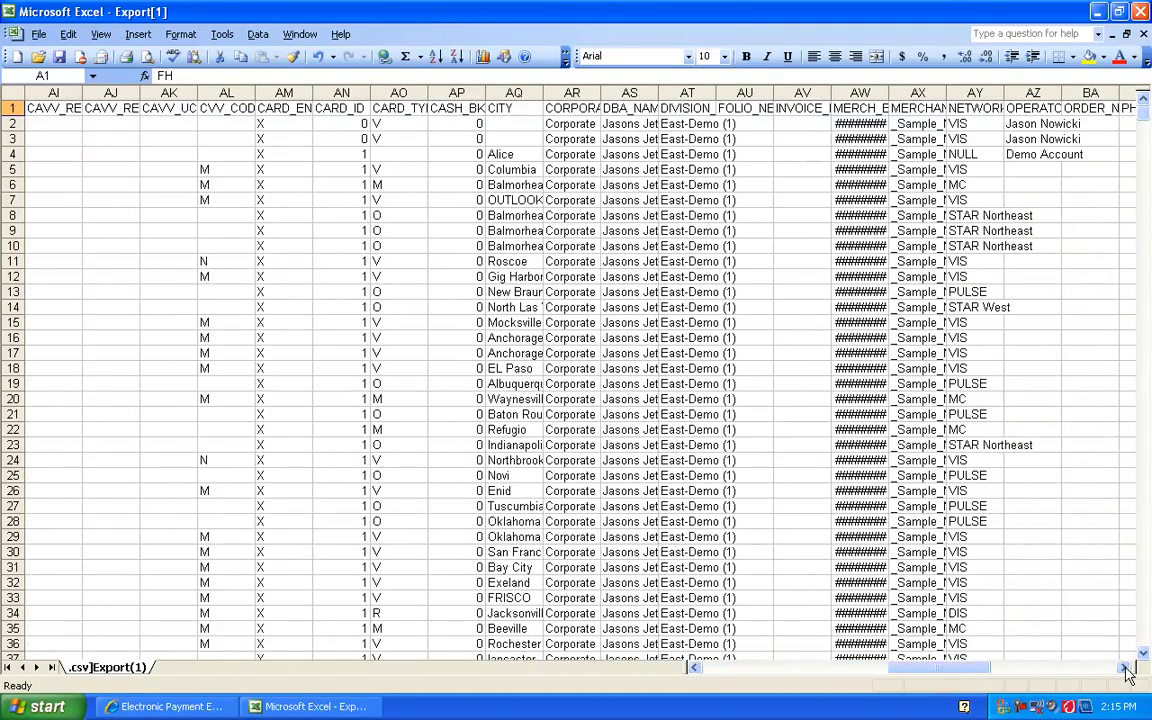
left_click(575, 262)
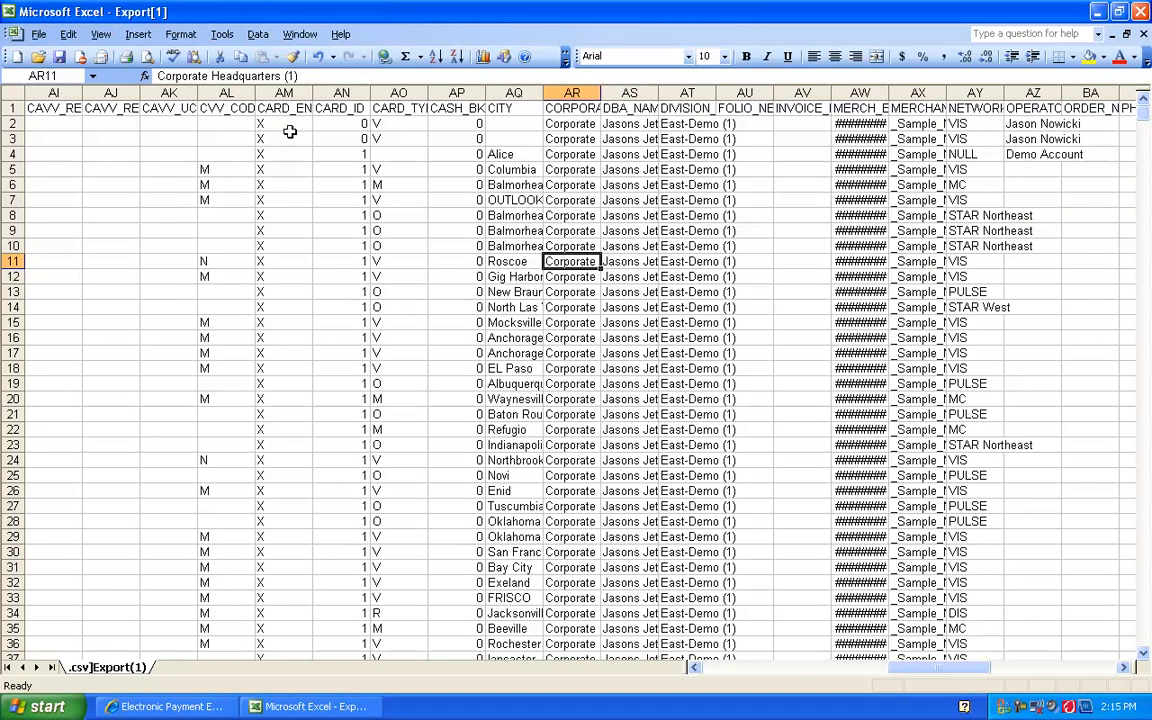
Close the Export[1].csv workbook in Excel without saving its changes
left_click(39, 34)
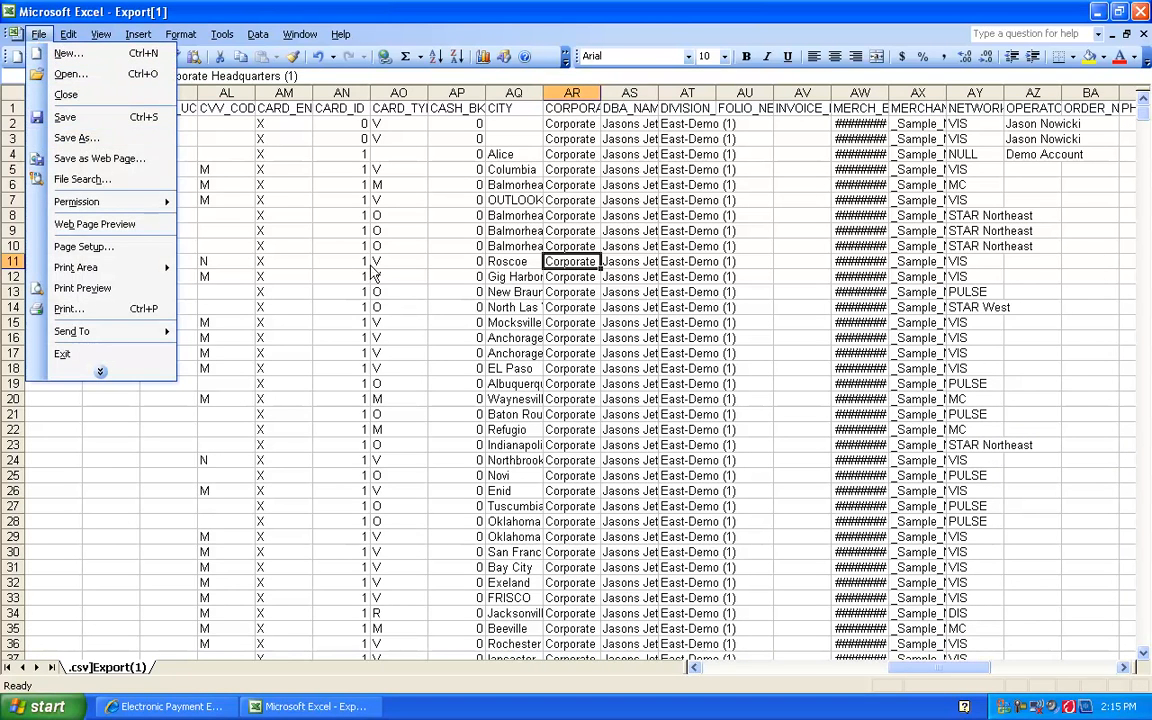
left_click(414, 274)
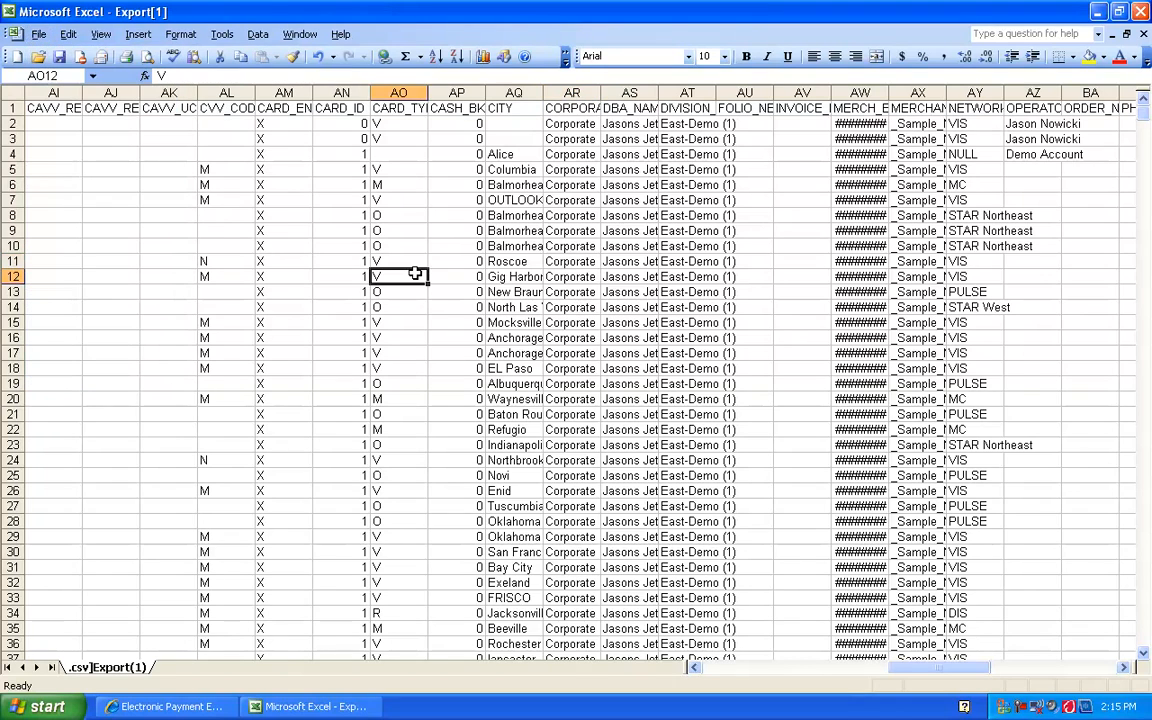
left_click(1121, 12)
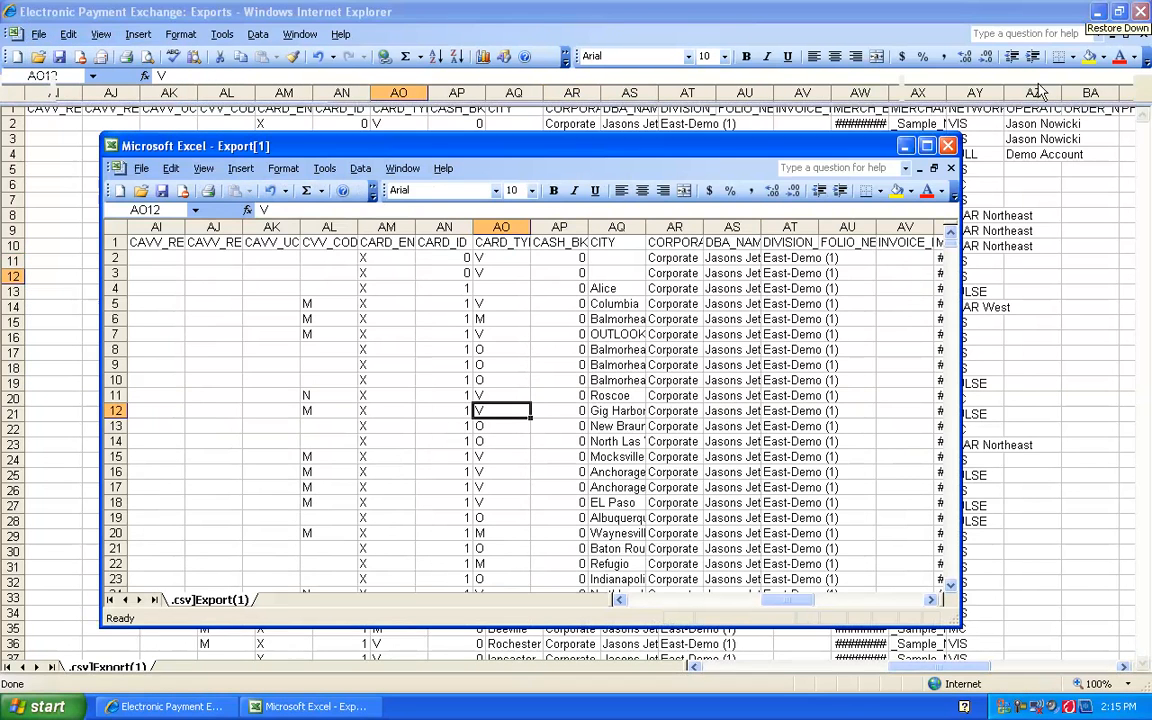
left_click(948, 146)
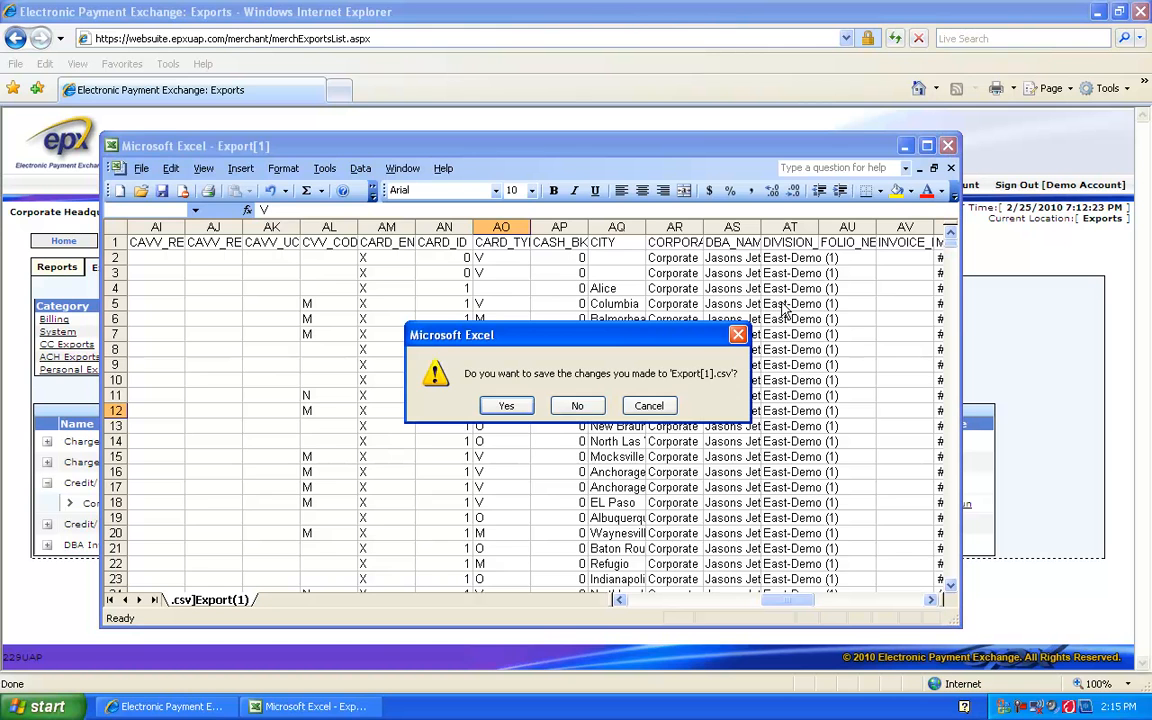
left_click(578, 405)
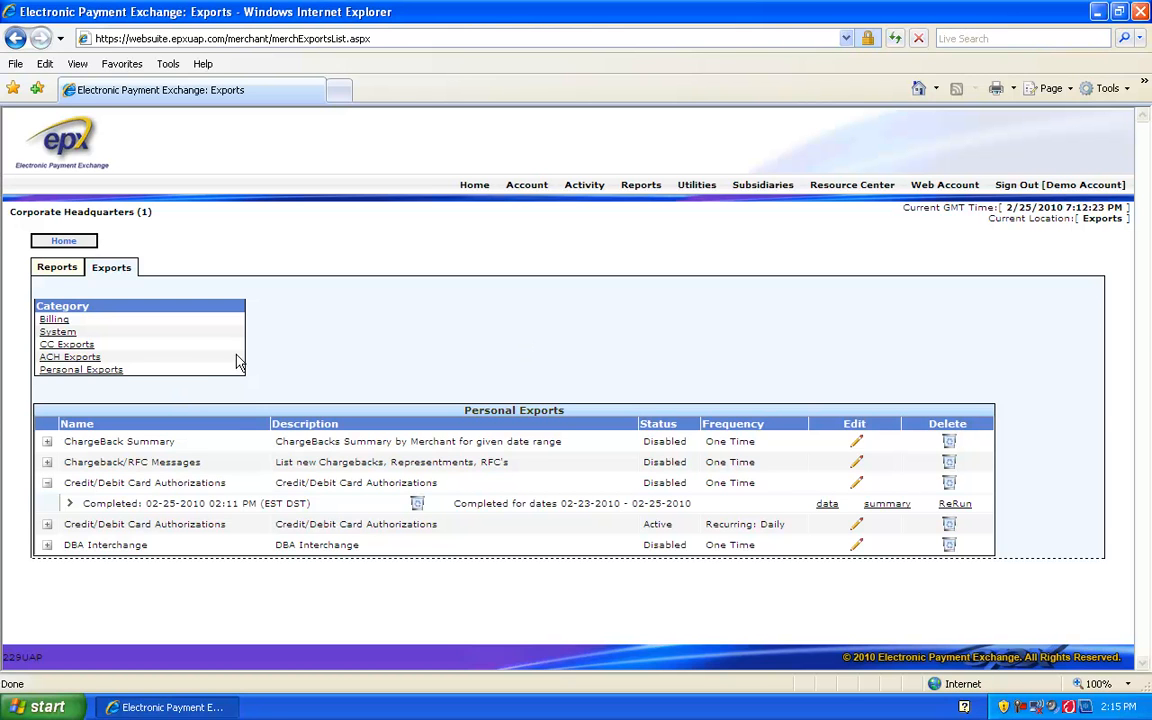
Return to the Electronic Payment Exchange home page and reopen the Personal Exports list through Reports
left_click(78, 243)
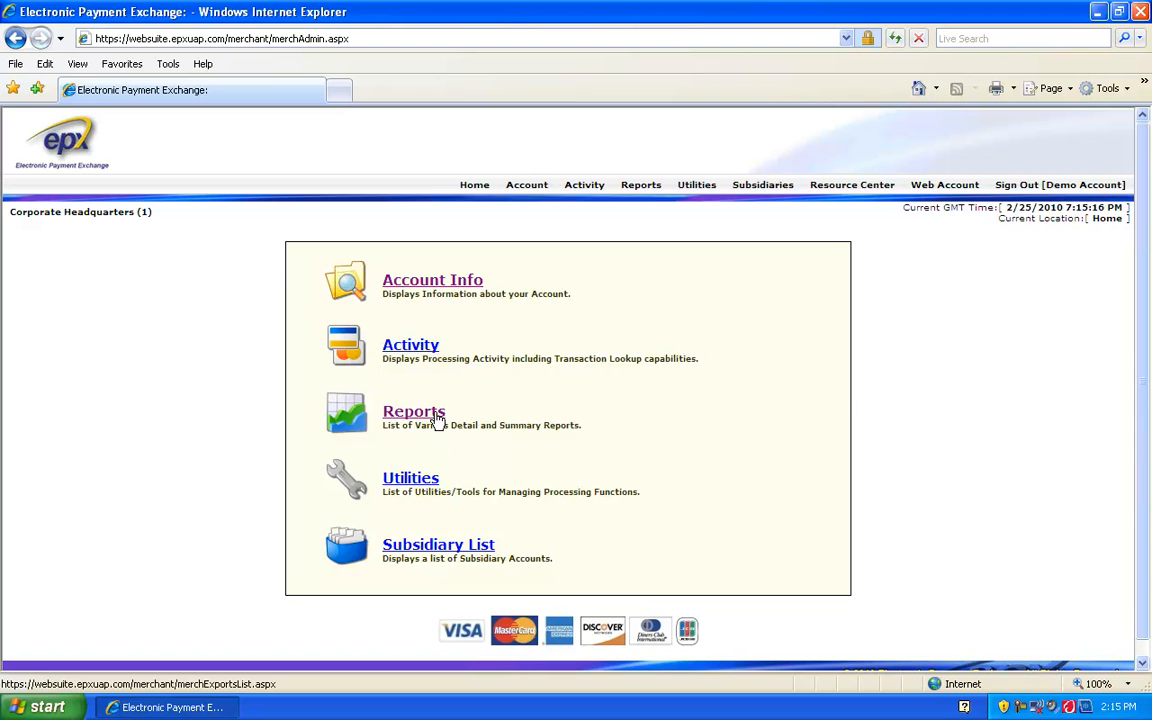
left_click(437, 418)
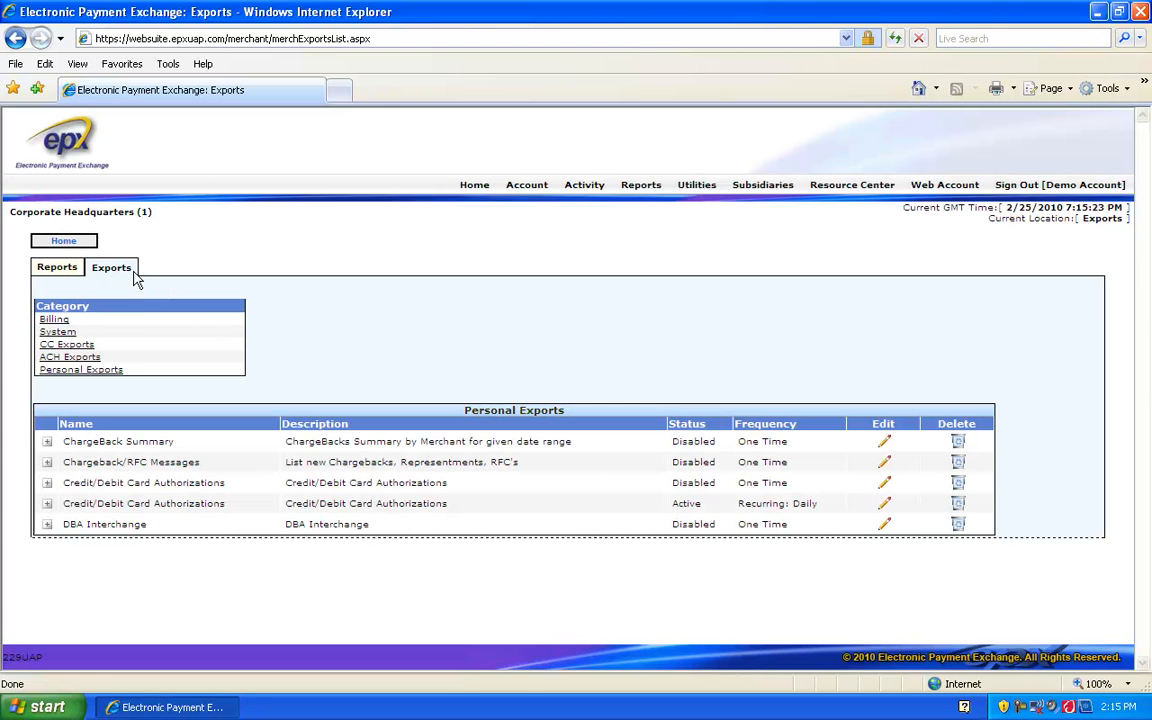
left_click(116, 371)
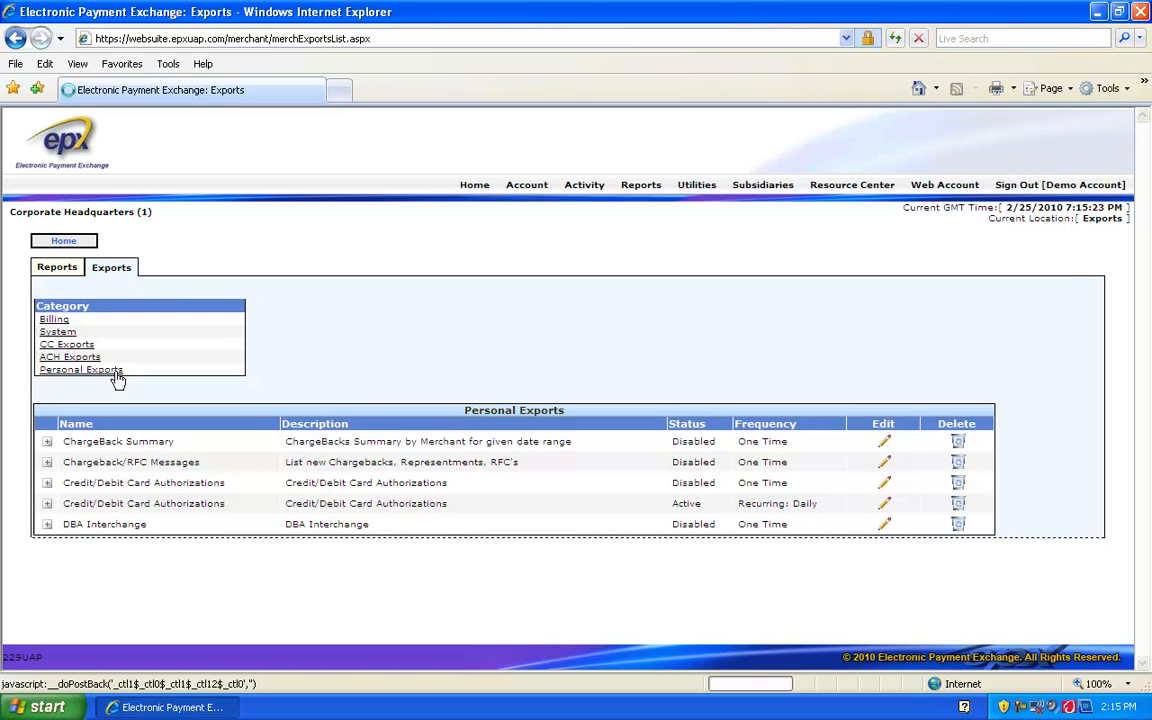